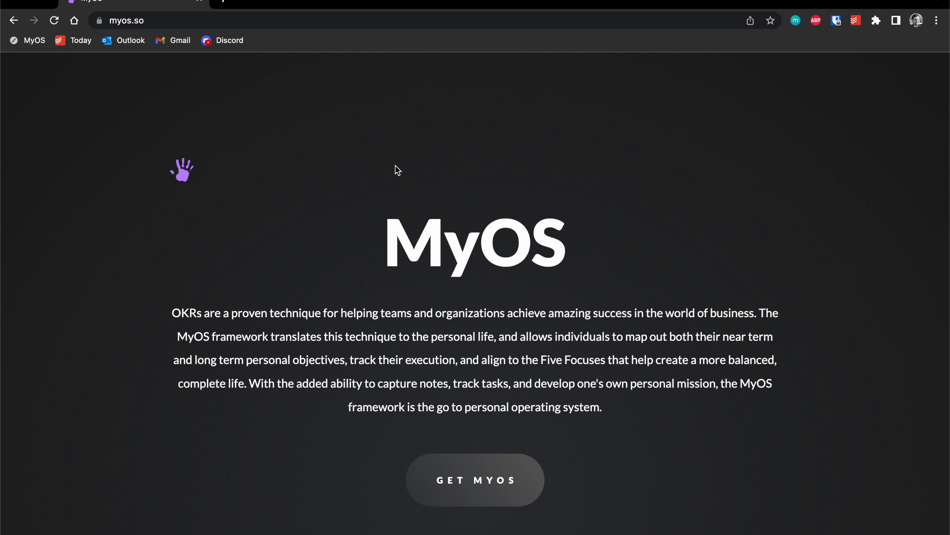
# Open the MyOS Notion template from the MyOS website, look at it, and return to the website
pyautogui.click(471, 489)
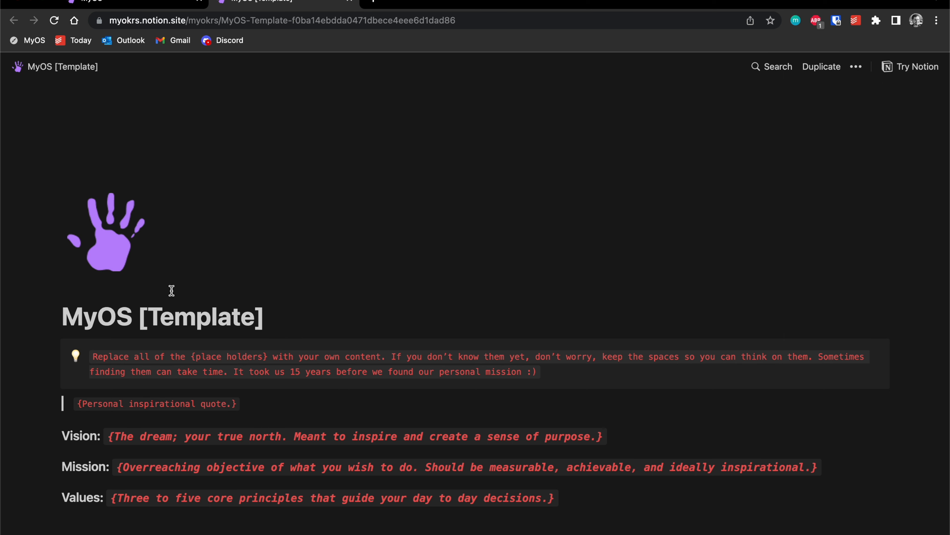
pyautogui.click(105, 5)
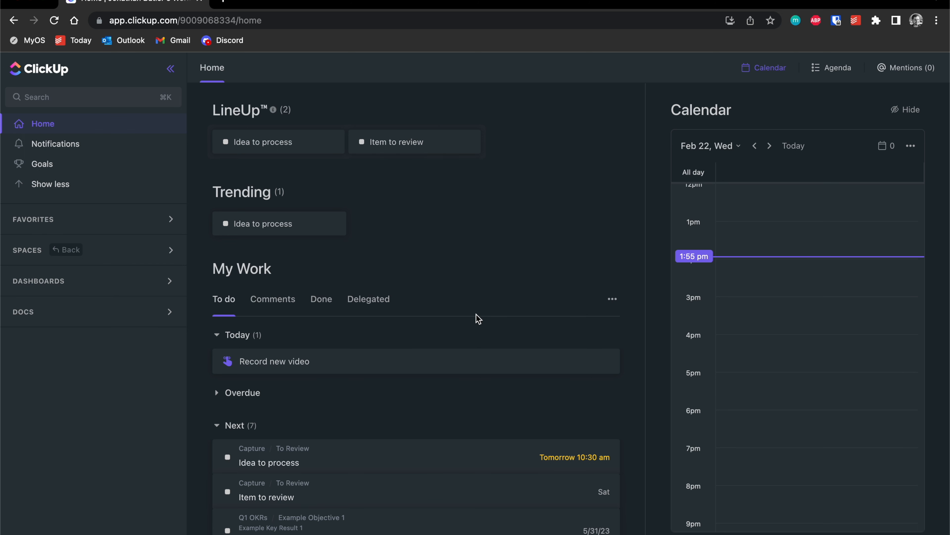
# Switch to ClickUp, expand the Q1 OKRs space, and open the Example Objective 1 list to review its key results
pyautogui.click(111, 259)
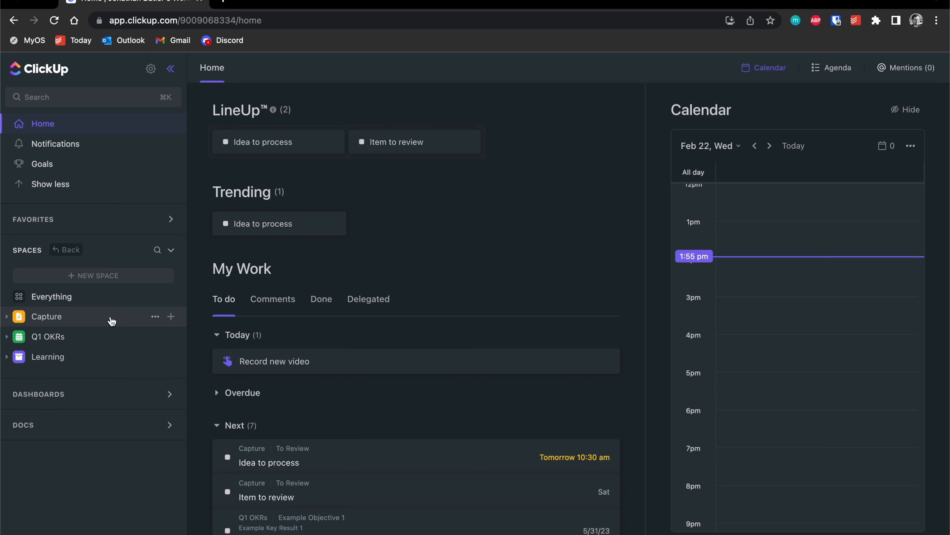
pyautogui.click(73, 343)
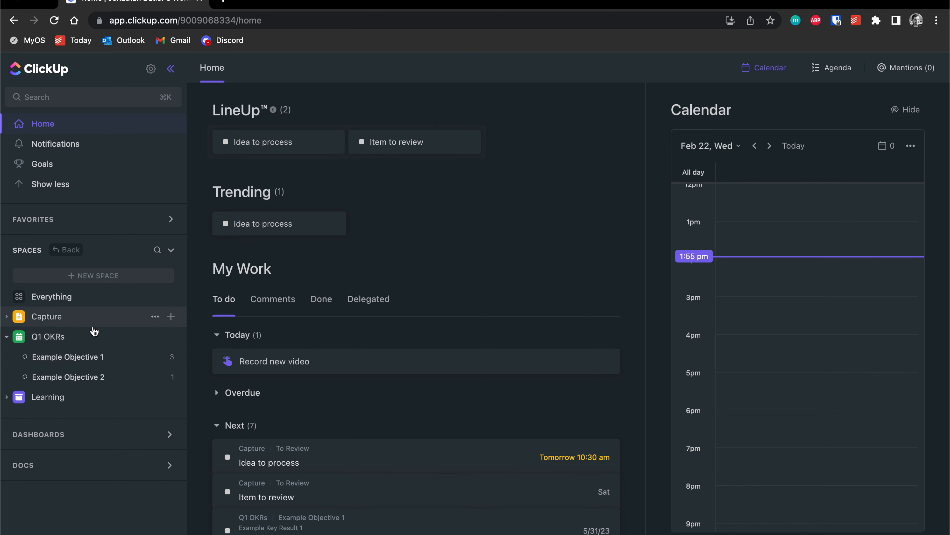
pyautogui.click(67, 337)
pyautogui.click(100, 337)
pyautogui.click(117, 359)
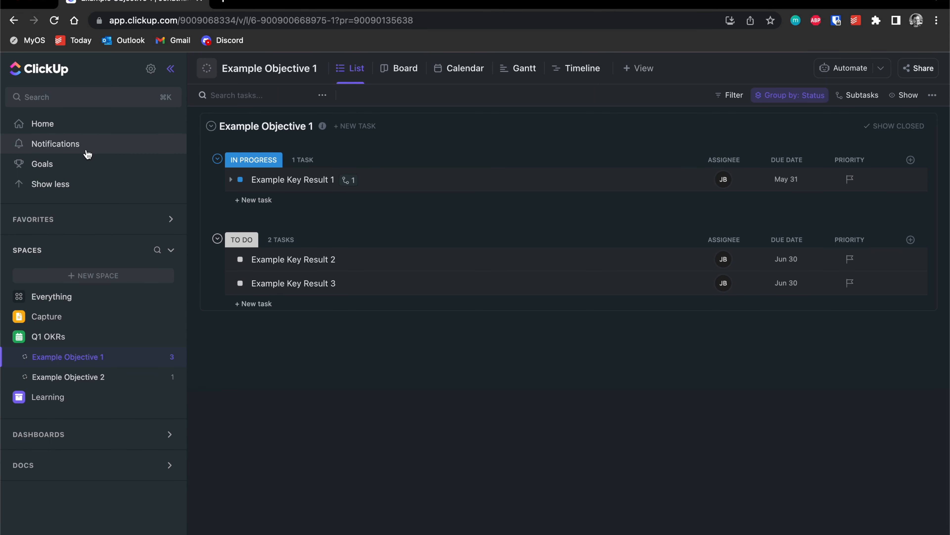
# Start a new goal in Goals and name it "Example Objective 2: Achieve Superior Health"
pyautogui.click(68, 171)
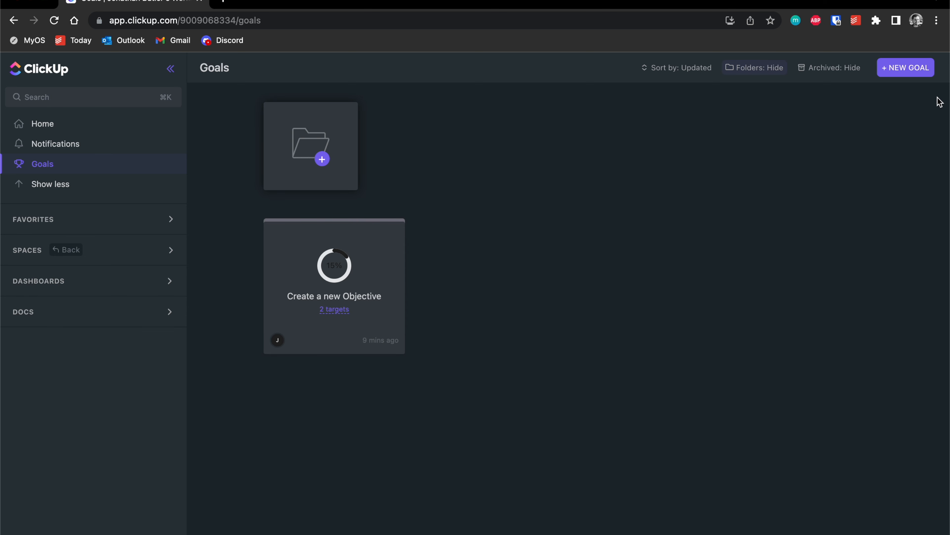
pyautogui.click(913, 70)
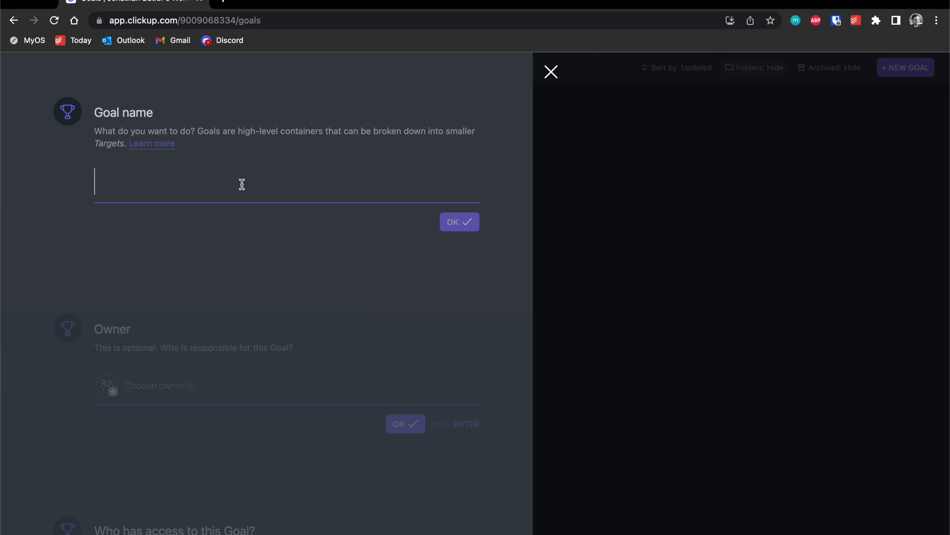
pyautogui.write('Exa')
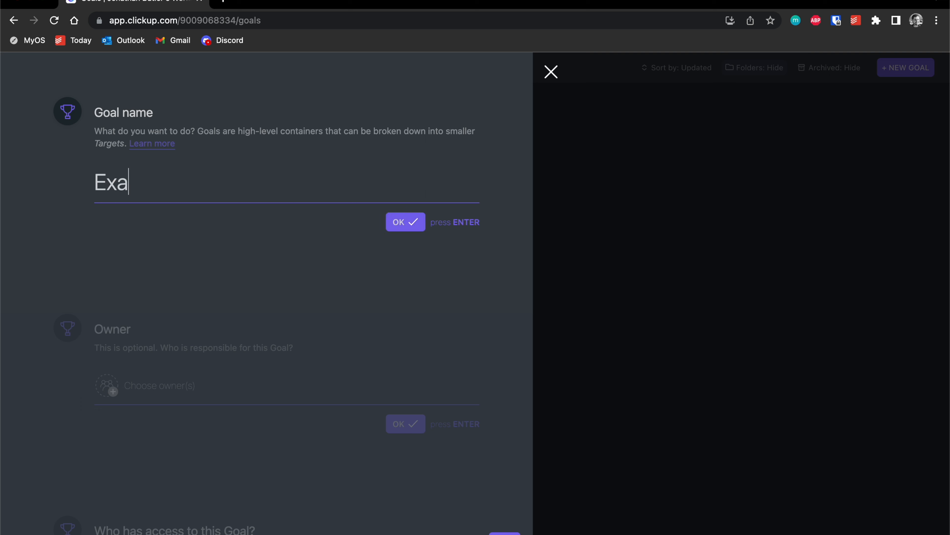
pyautogui.write('mple Objective 2')
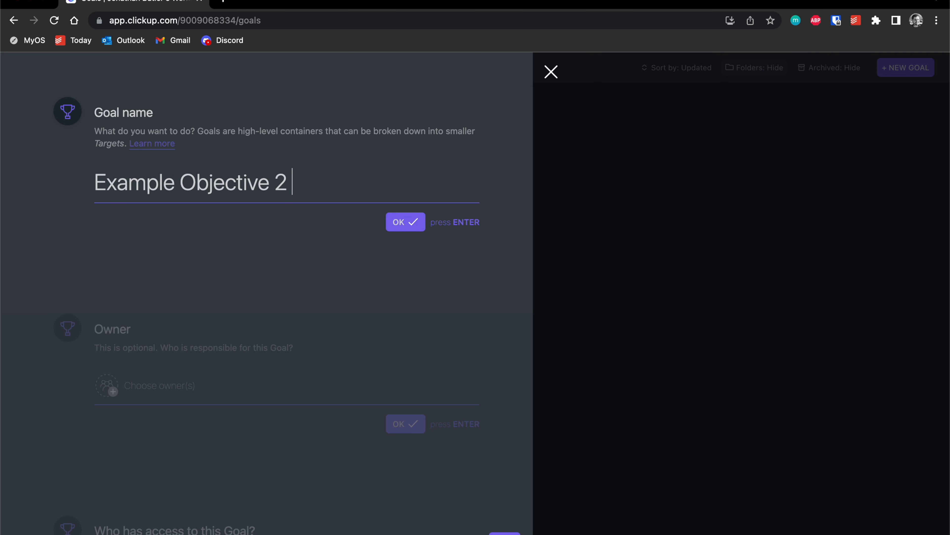
pyautogui.press('BackSpace')
pyautogui.write(': Achie')
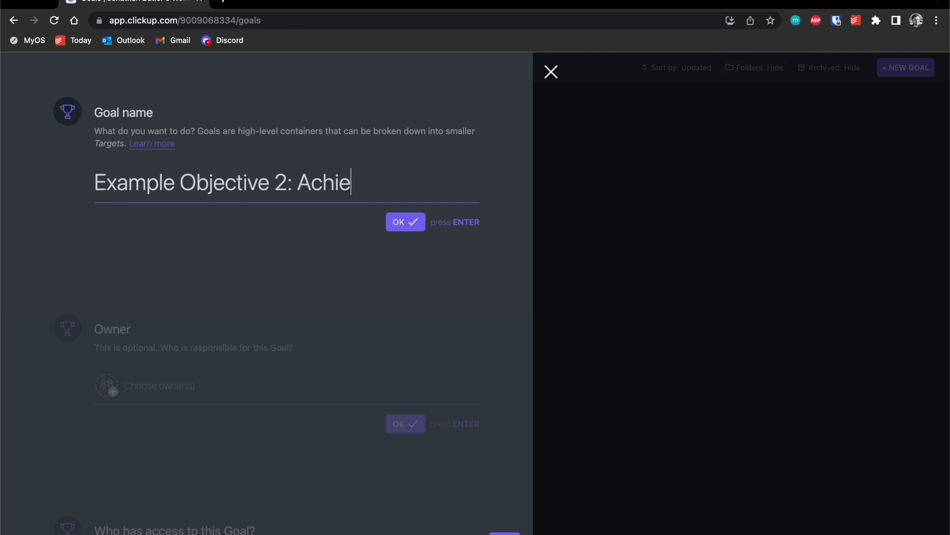
pyautogui.write('ve Super')
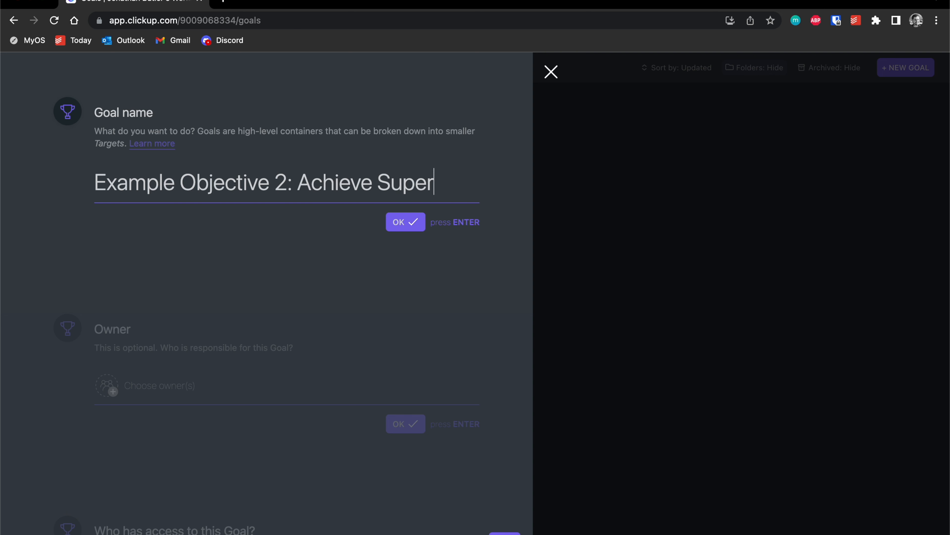
pyautogui.write('ior Health')
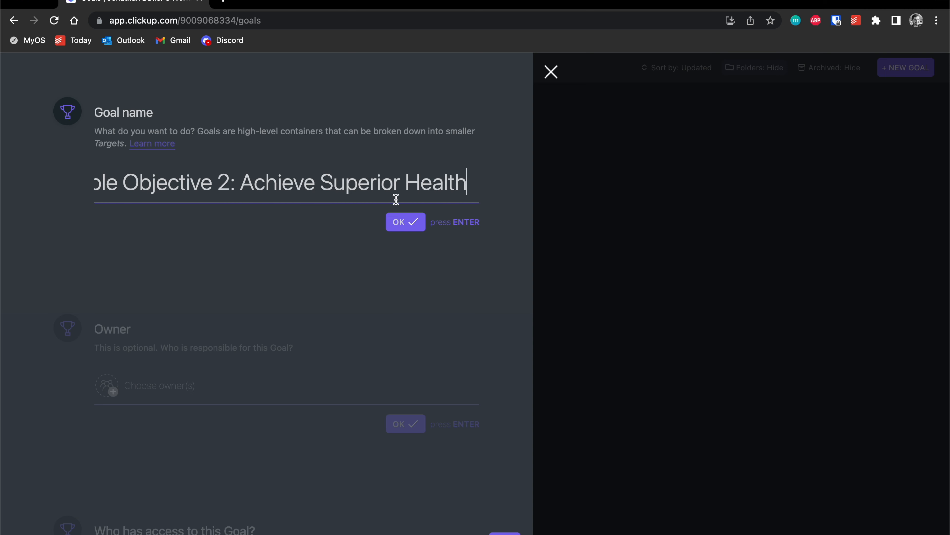
pyautogui.click(404, 222)
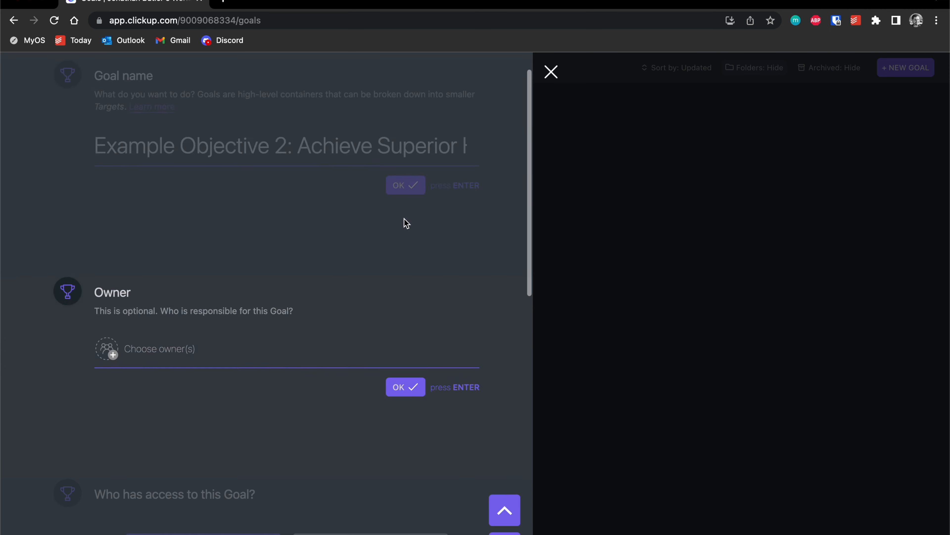
# Assign yourself as the goal's owner and keep its access shared with the workspace
pyautogui.click(104, 159)
pyautogui.click(128, 225)
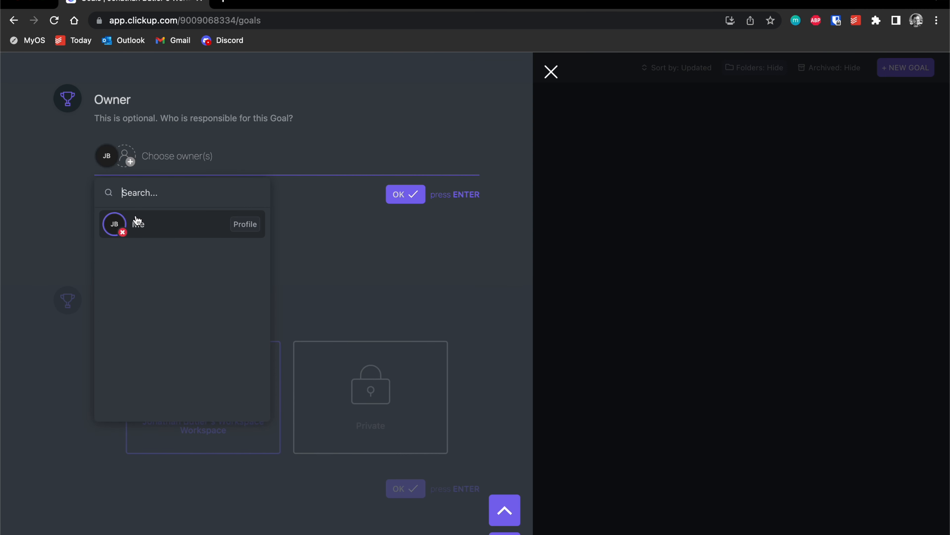
pyautogui.click(365, 239)
pyautogui.click(411, 197)
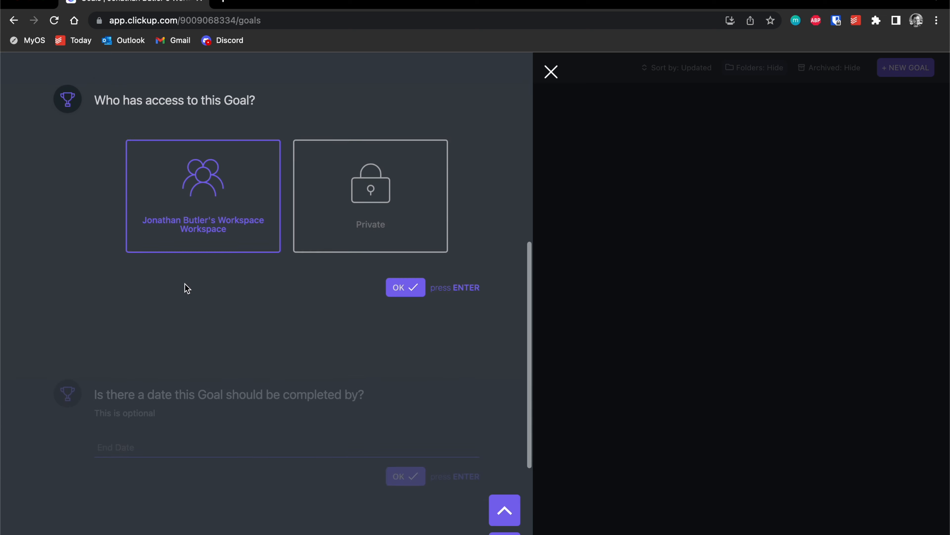
pyautogui.click(407, 288)
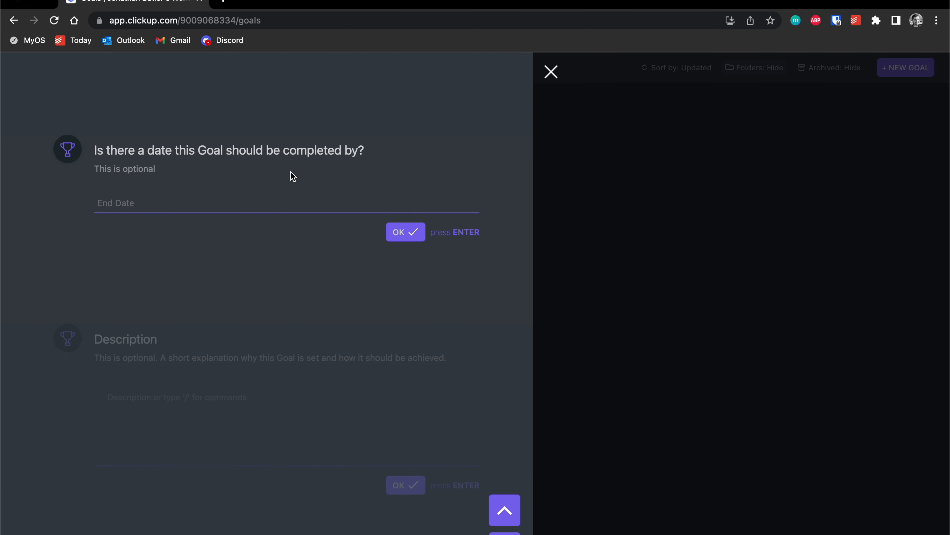
# Set the goal's end date to 3/31/23
pyautogui.click(254, 199)
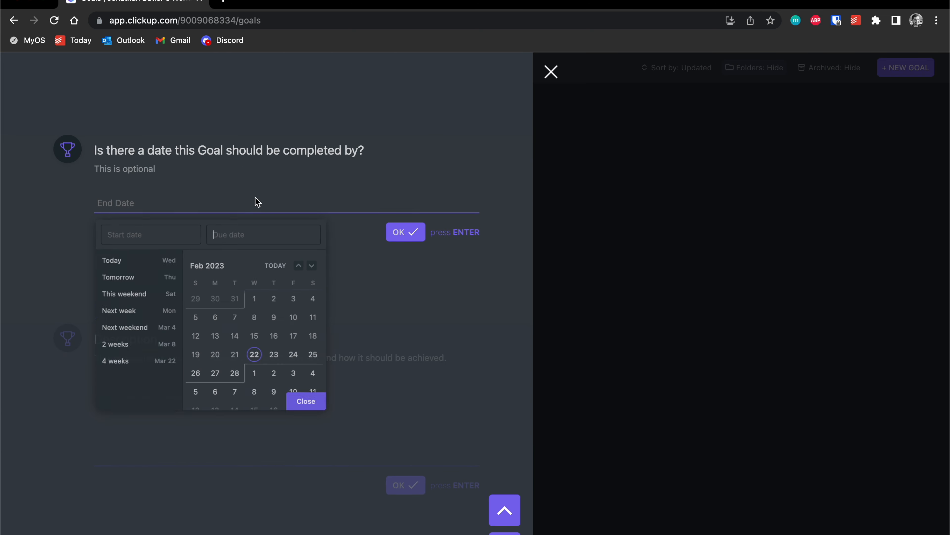
pyautogui.click(313, 265)
pyautogui.click(295, 374)
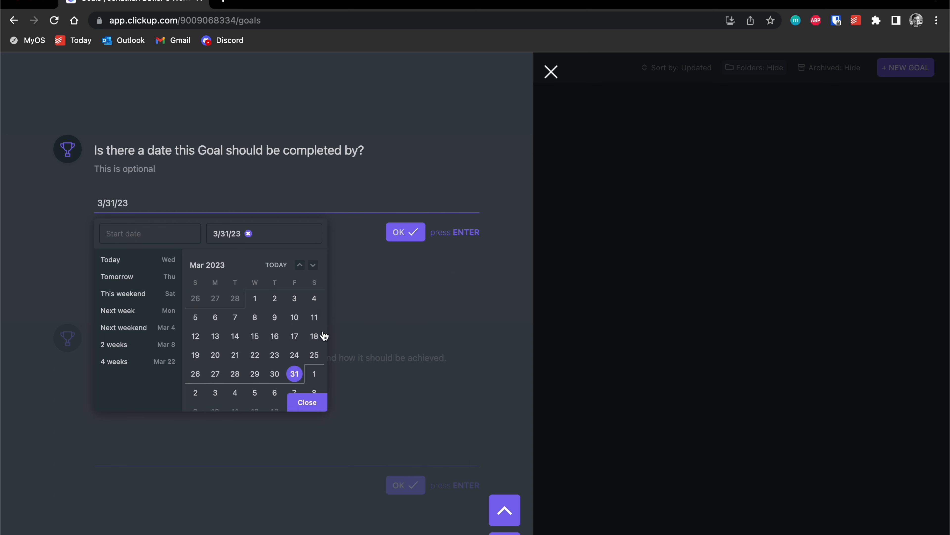
pyautogui.click(312, 400)
pyautogui.click(405, 234)
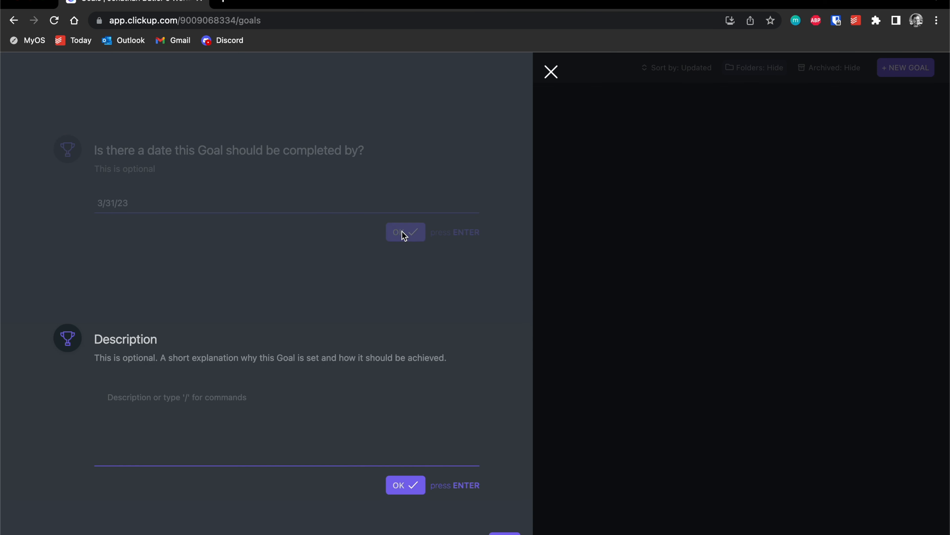
# Describe the goal as "Improve my physical health so I can look better for summer." and create it
pyautogui.click(230, 440)
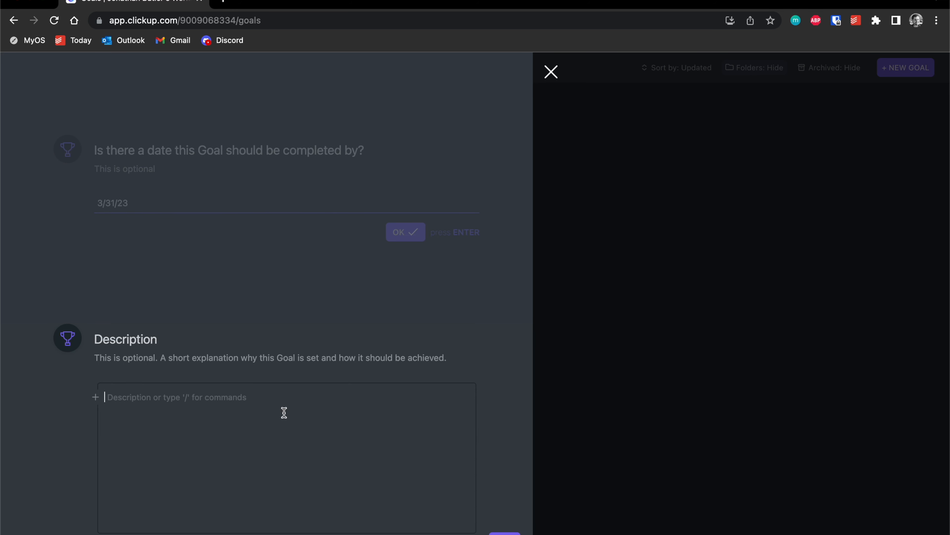
pyautogui.write('Improve ')
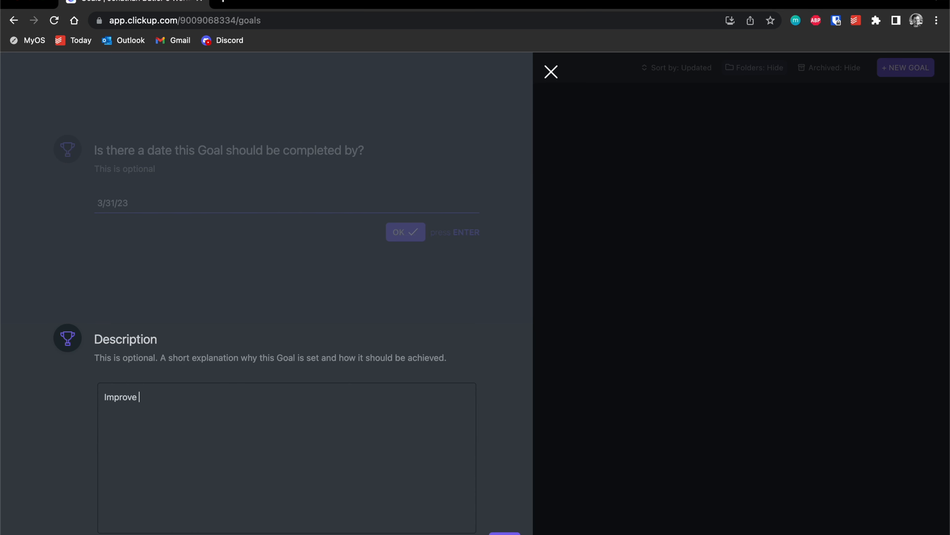
pyautogui.write('my physi')
pyautogui.press('BackSpace')
pyautogui.press('BackSpace')
pyautogui.write('ysical health so I can ')
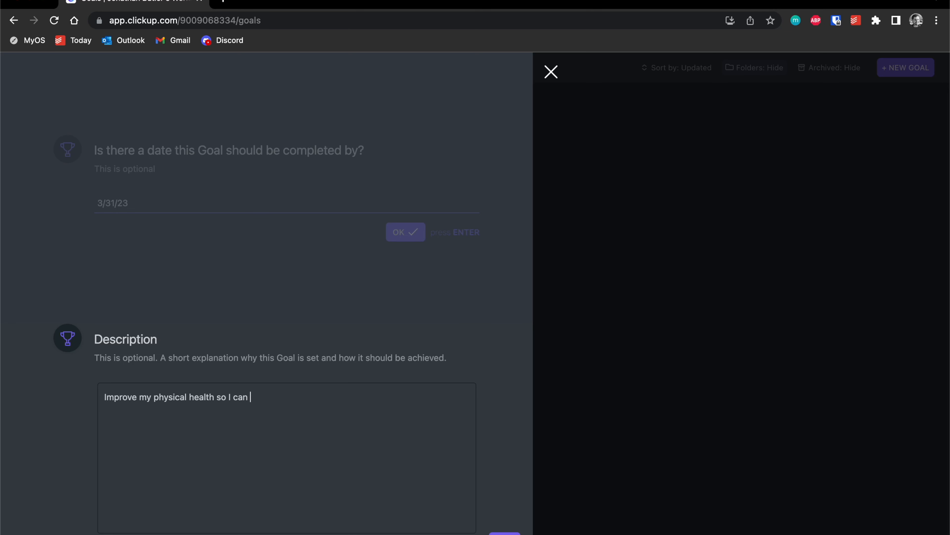
pyautogui.write('look better for summer.')
pyautogui.press('Return')
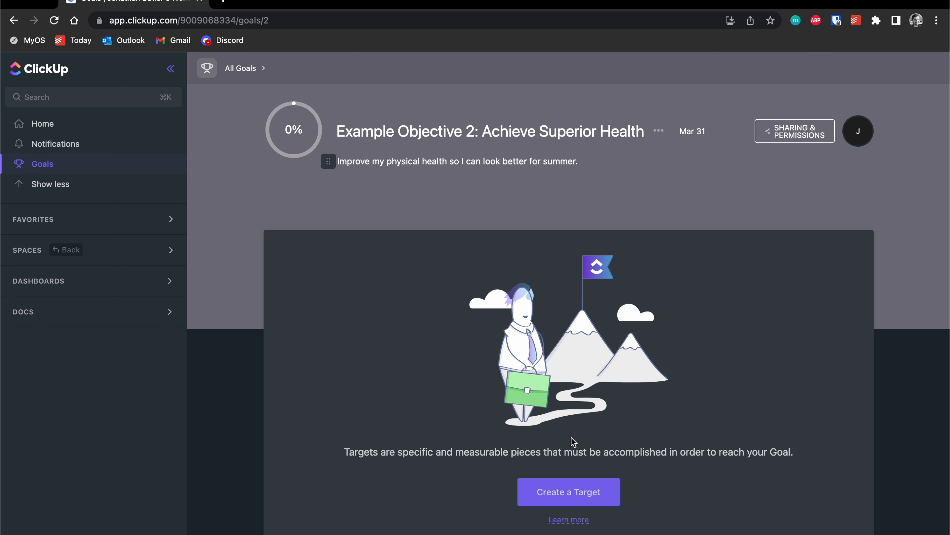
# Start a target for the new goal and name it "Go to the gym 30 times"
pyautogui.click(578, 496)
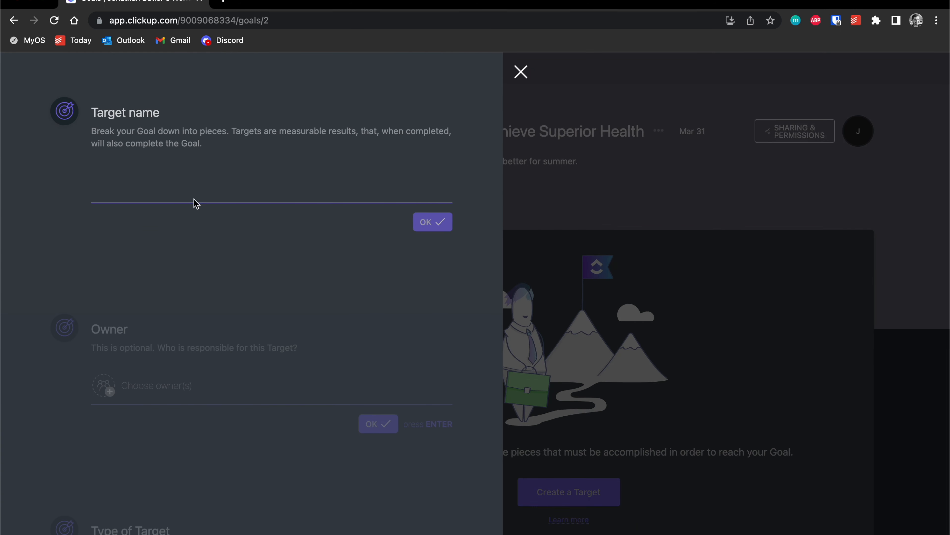
pyautogui.write('Go ')
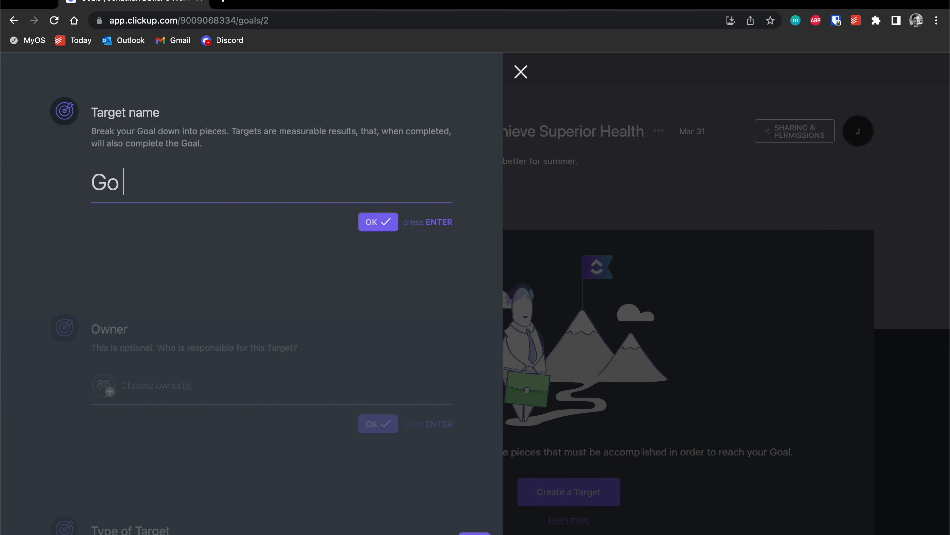
pyautogui.write('to the gym ')
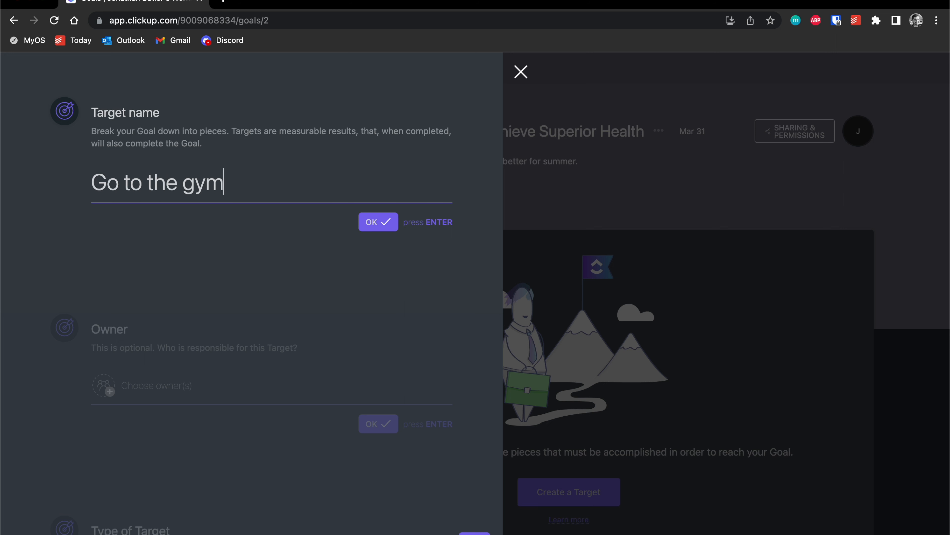
pyautogui.write('30 times')
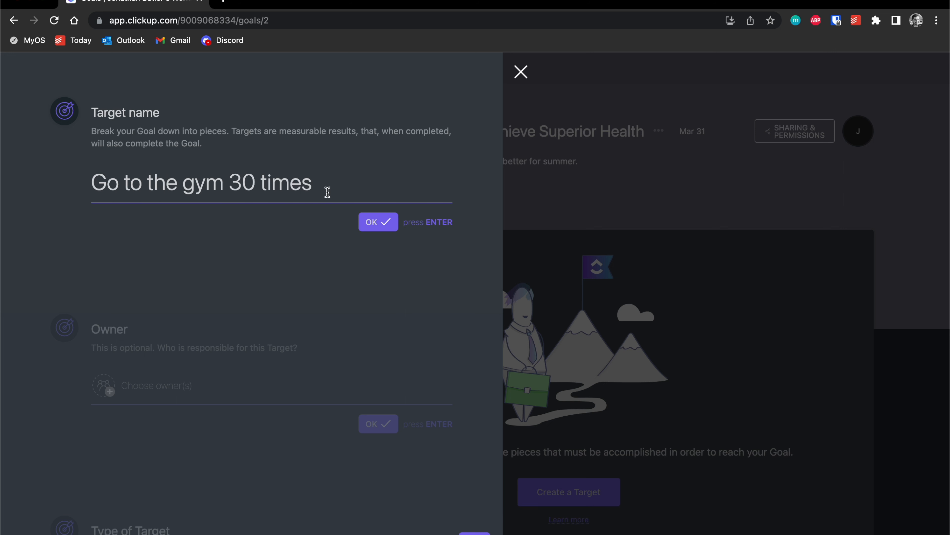
pyautogui.click(378, 222)
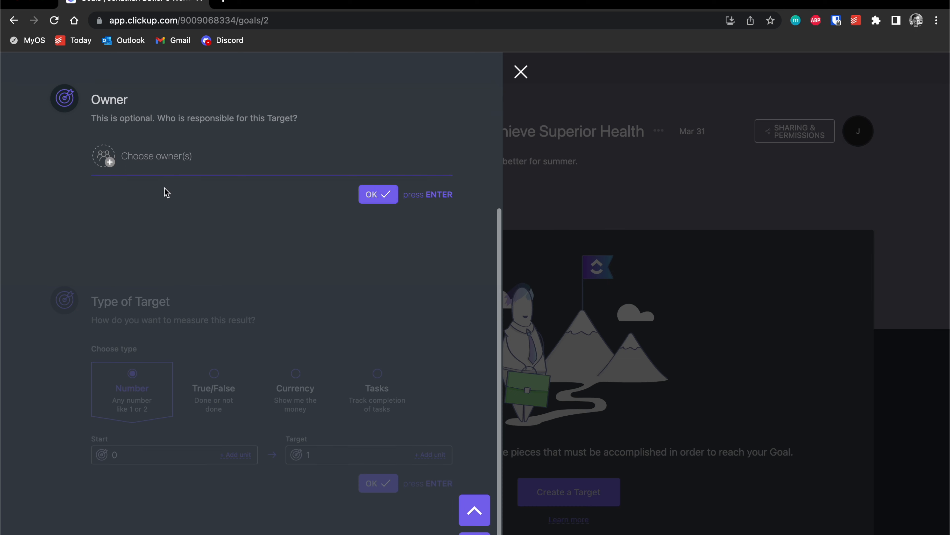
# Assign the gym target to yourself and create it as a Number target with a target value of 30
pyautogui.click(162, 163)
pyautogui.click(136, 224)
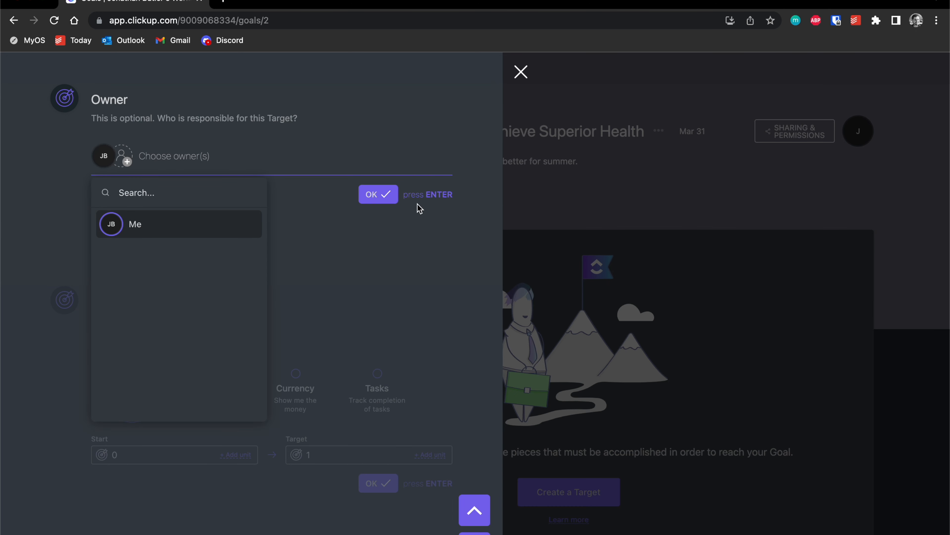
pyautogui.click(385, 194)
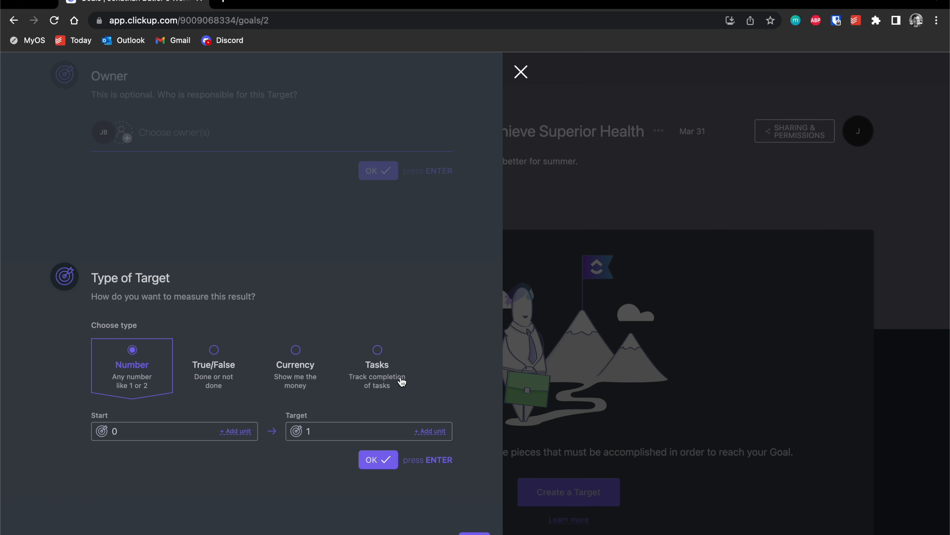
pyautogui.click(336, 429)
pyautogui.press('super+a')
pyautogui.write('30')
pyautogui.click(378, 459)
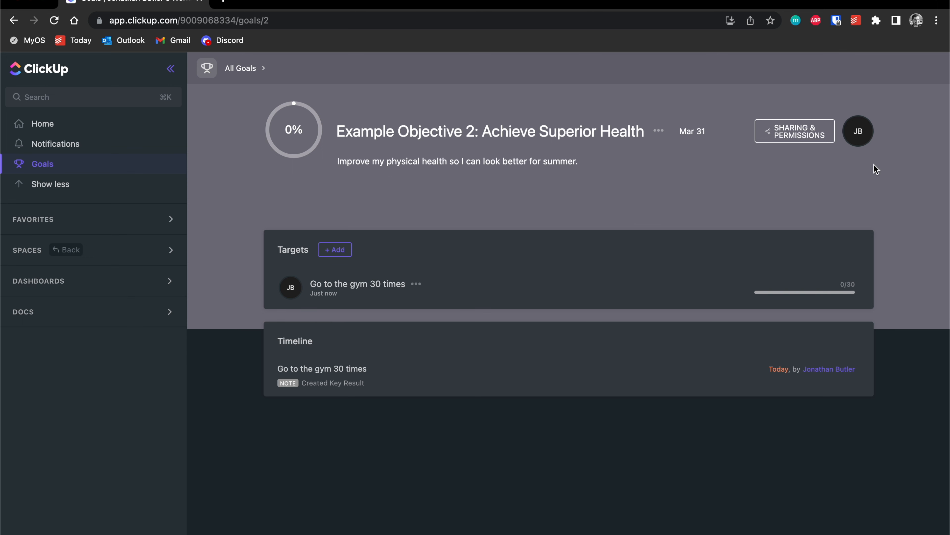
# Start a second target for the goal and name it "Bench Press 225 lbs"
pyautogui.click(338, 251)
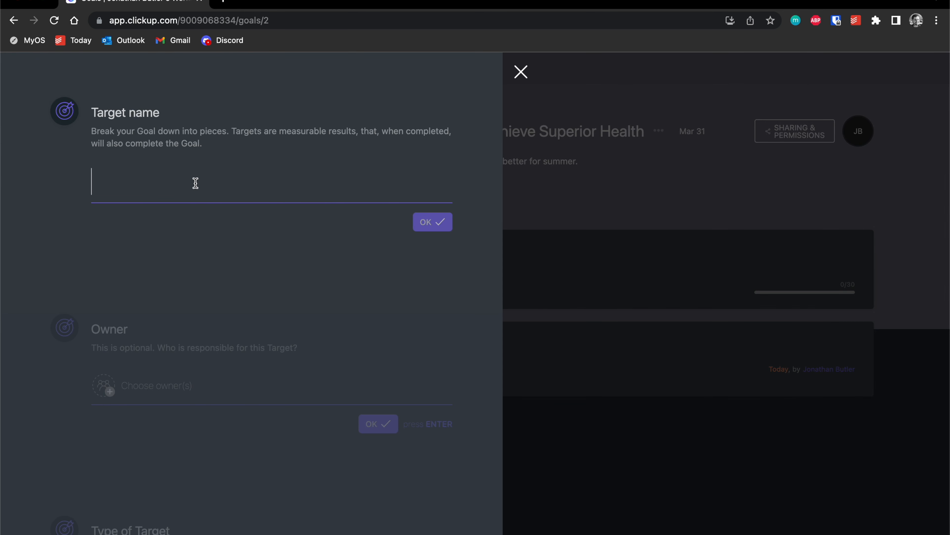
pyautogui.write('Bench P')
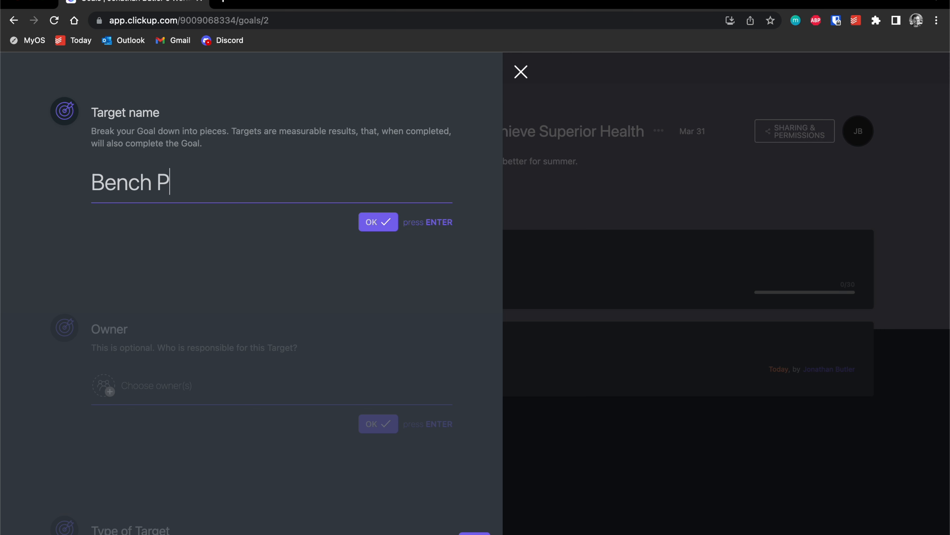
pyautogui.write('ress 225 lbs')
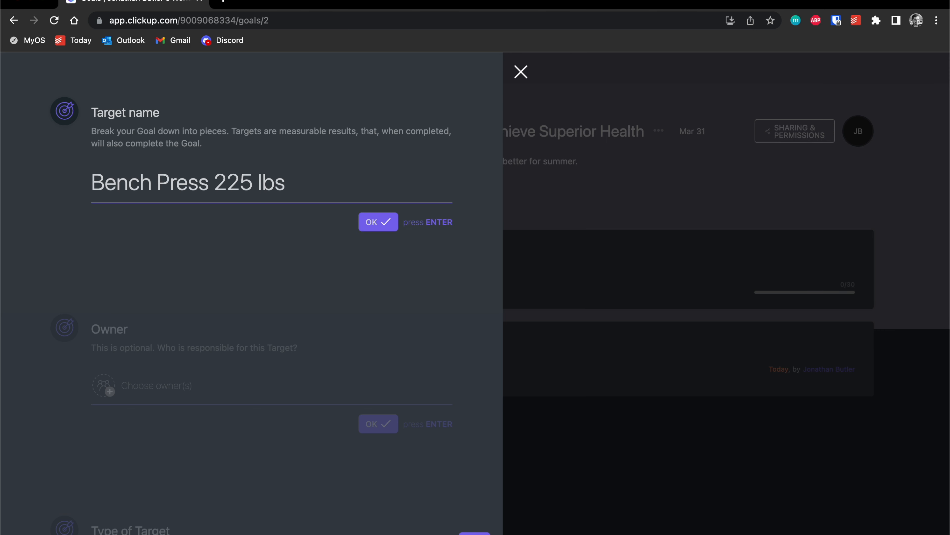
pyautogui.click(379, 223)
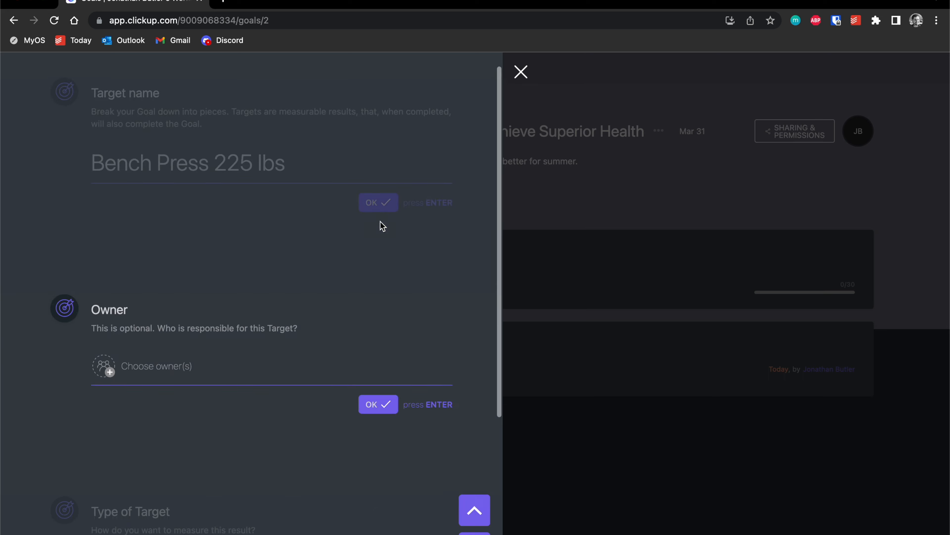
# Assign the "Bench Press 225 lbs" target to yourself and create it as a True/False target
pyautogui.click(108, 155)
pyautogui.click(134, 224)
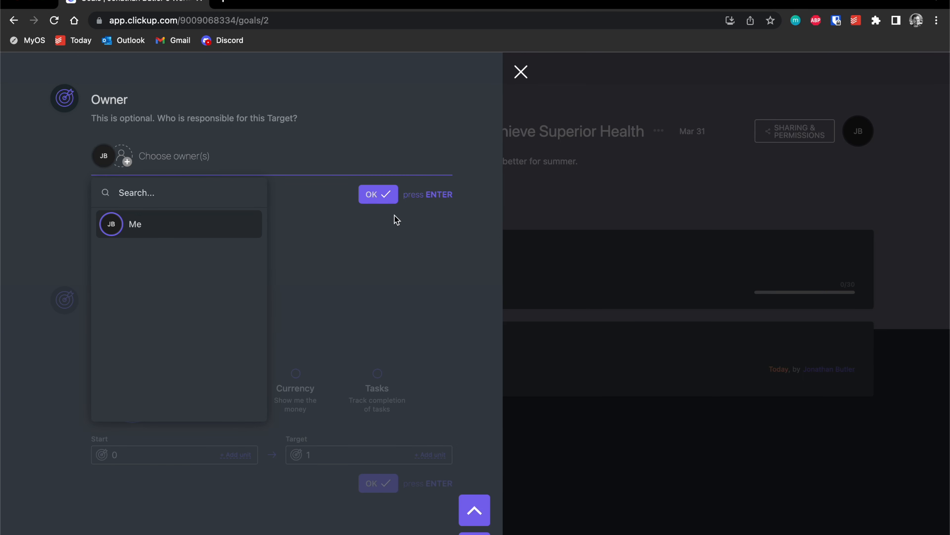
pyautogui.click(379, 194)
pyautogui.click(376, 201)
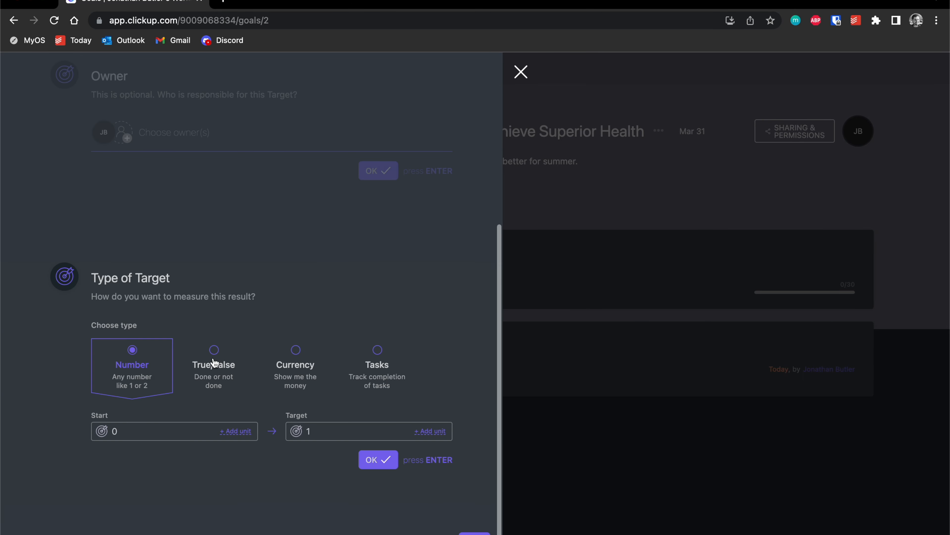
pyautogui.click(216, 362)
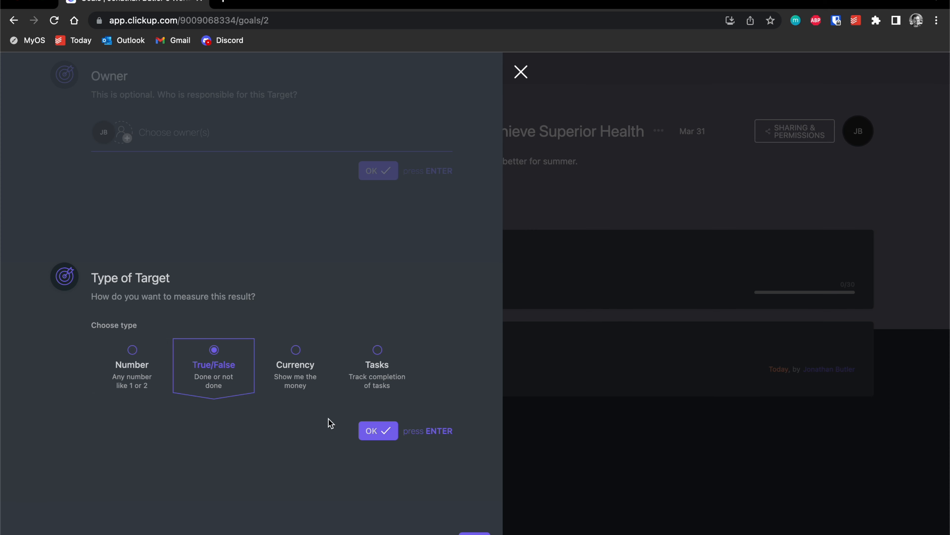
pyautogui.click(375, 431)
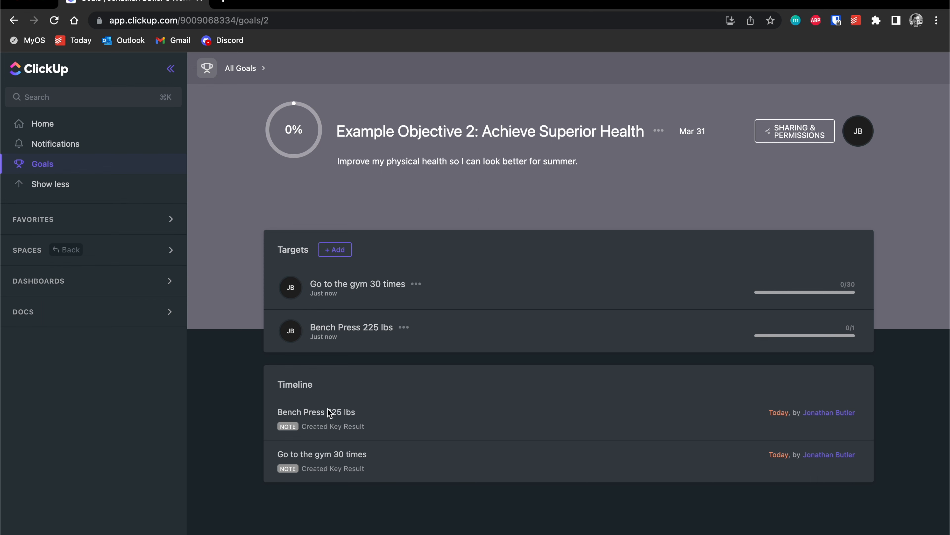
# Set the current progress of the "Go to the gym 30 times" target to 15 and save the update
pyautogui.click(559, 294)
pyautogui.click(480, 221)
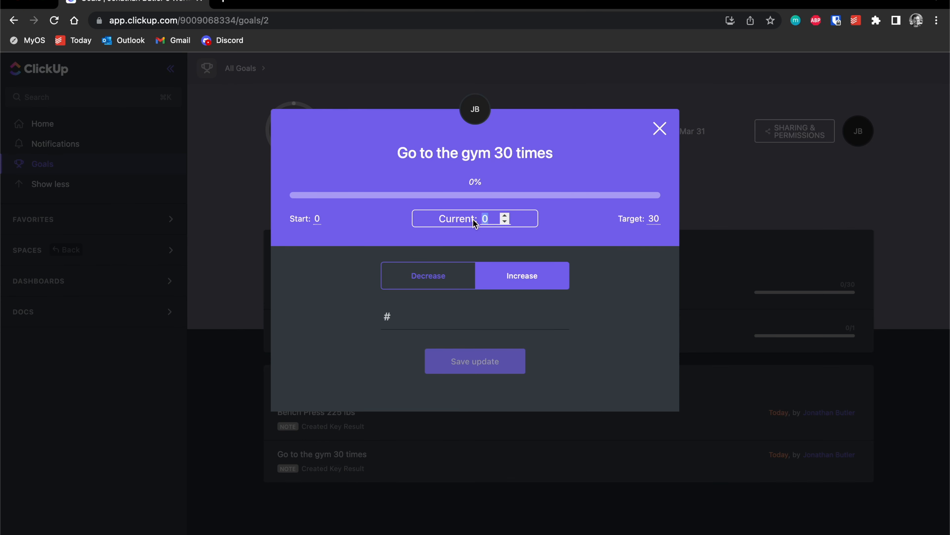
pyautogui.write('15')
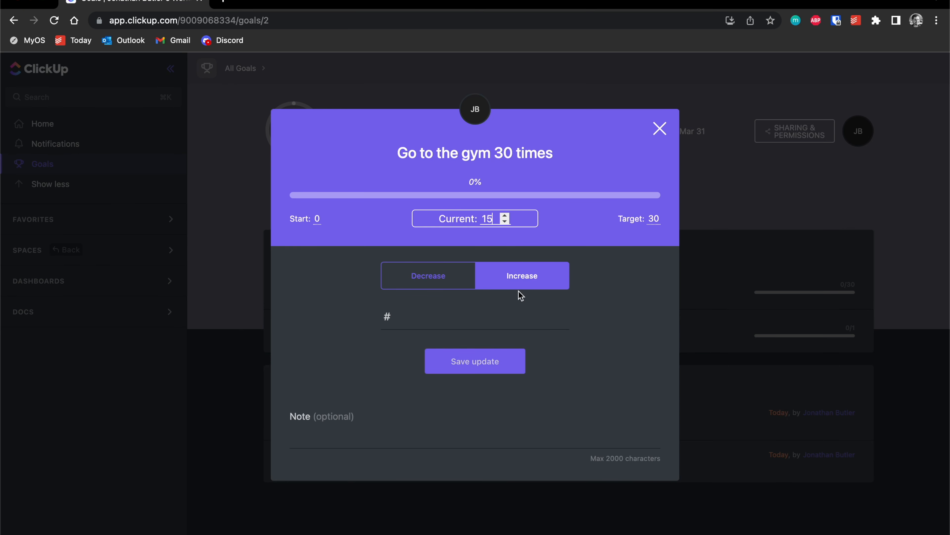
pyautogui.click(482, 367)
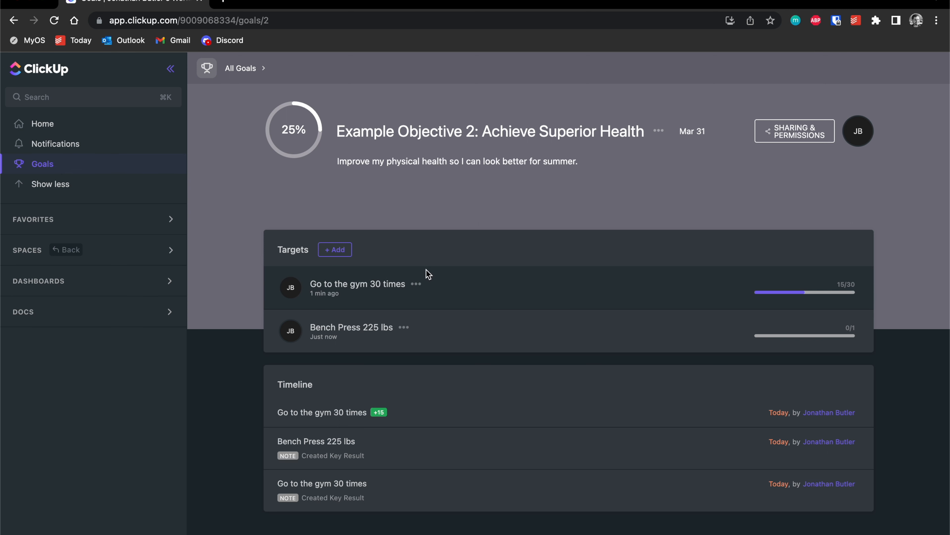
# Open the Q1 OKRs space and start creating a new space named "Q2 OKRs"
pyautogui.click(102, 253)
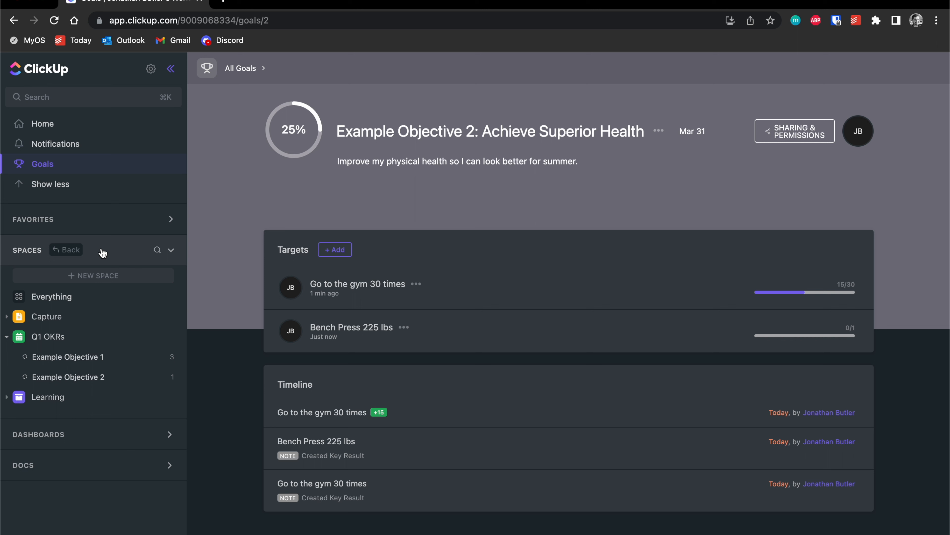
pyautogui.click(62, 336)
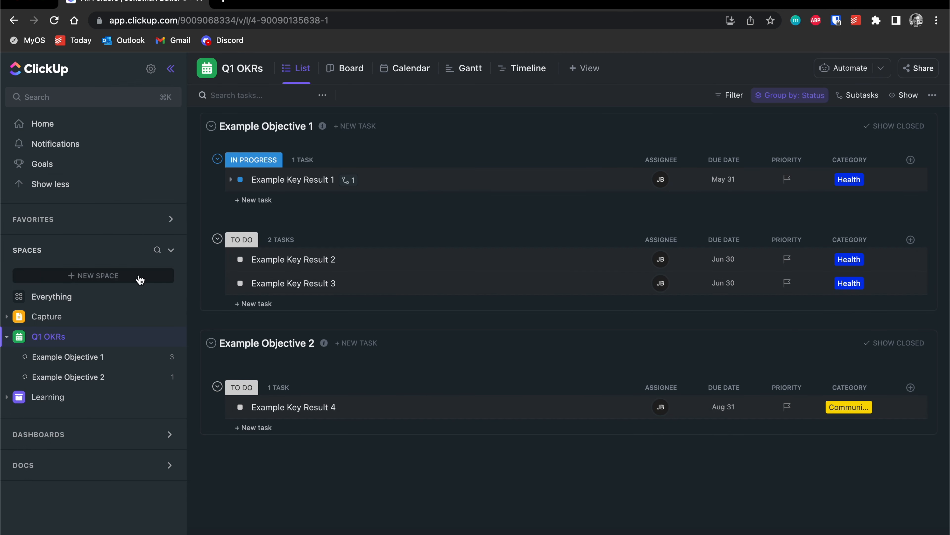
pyautogui.click(127, 281)
pyautogui.click(368, 292)
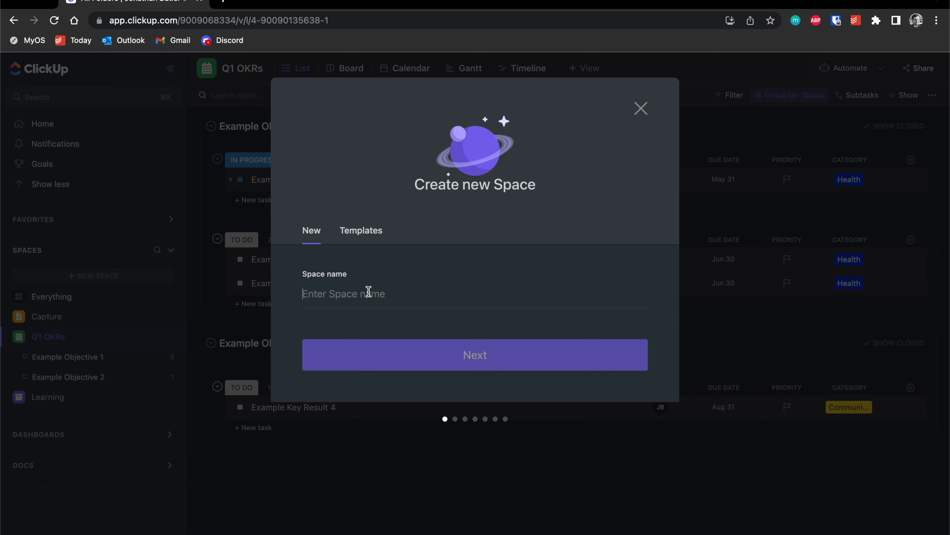
pyautogui.write('Q2 OK')
pyautogui.click(509, 357)
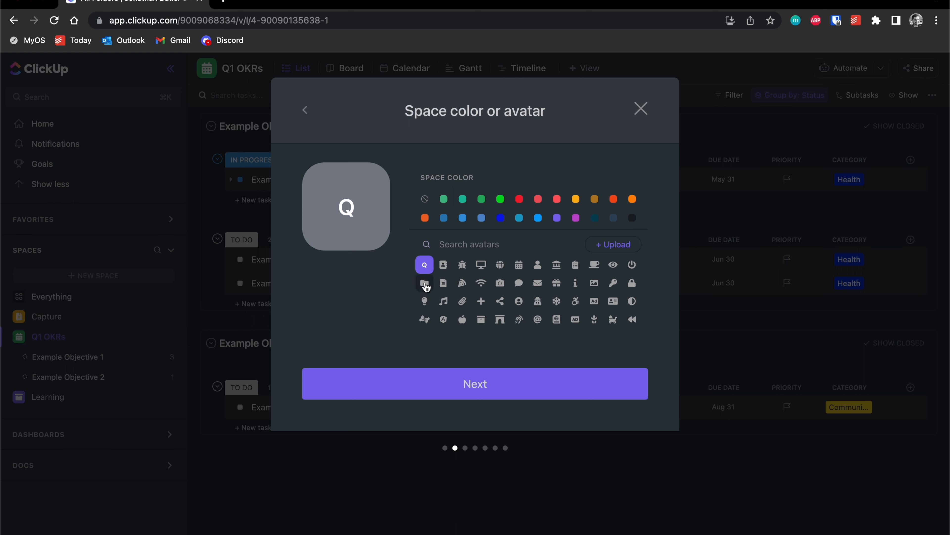
# Give the new space a folder avatar and a blue color, and keep the default sharing setting
pyautogui.click(424, 283)
pyautogui.click(482, 218)
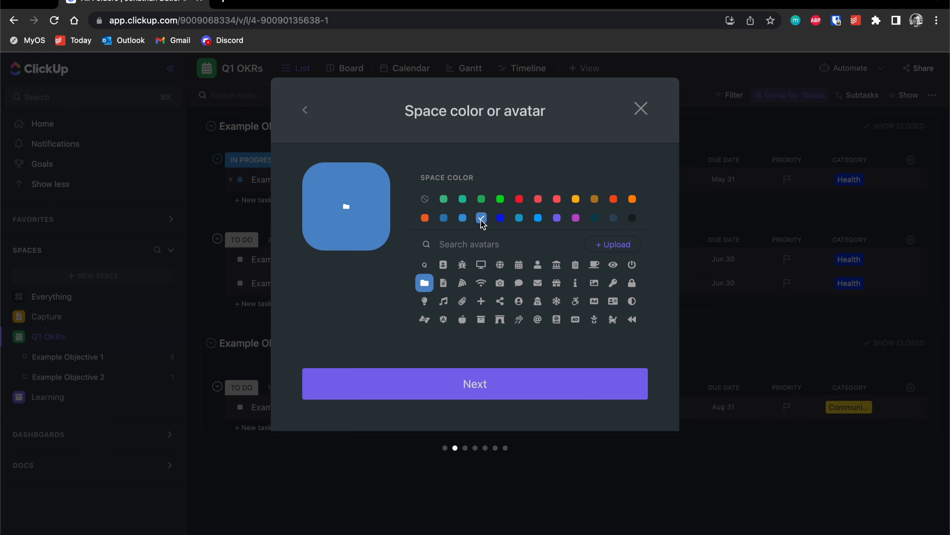
pyautogui.click(485, 393)
pyautogui.click(484, 393)
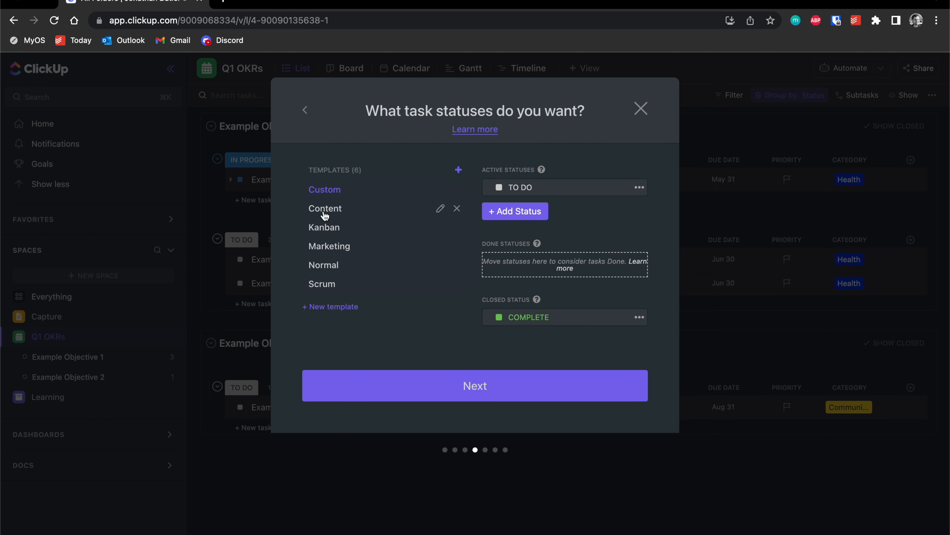
# Use the Custom status template for the space and add the active statuses IN PROGRESS and NEEDS WORK
pyautogui.click(323, 233)
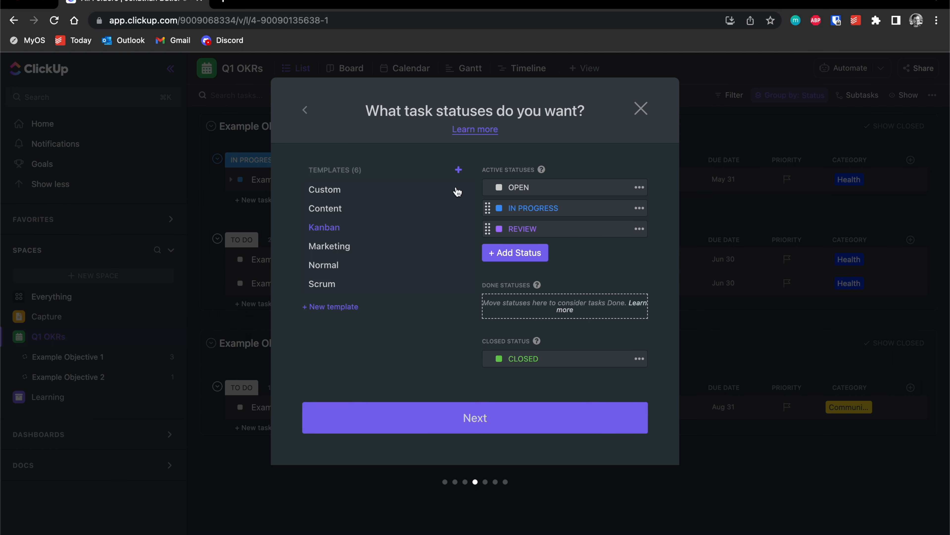
pyautogui.click(324, 191)
pyautogui.click(533, 221)
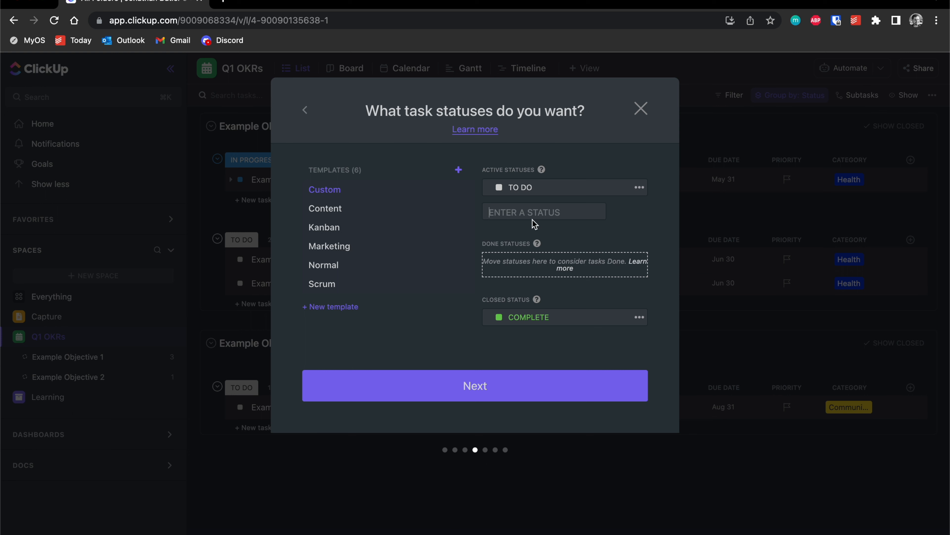
pyautogui.write('IN PROGRESS')
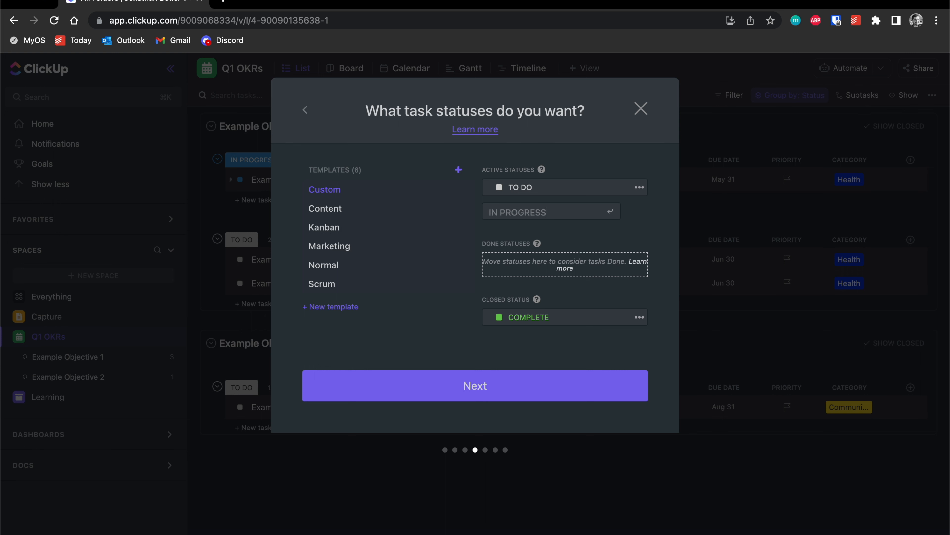
pyautogui.press('Return')
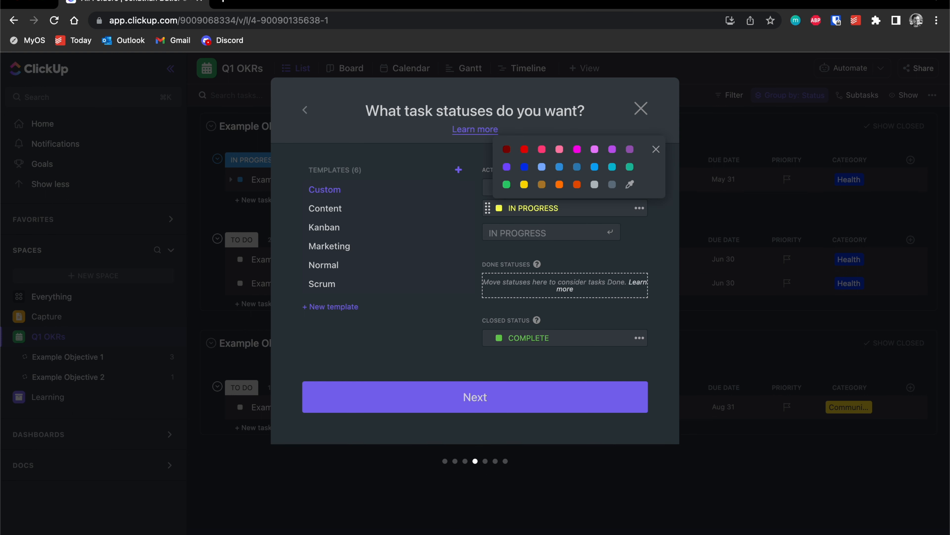
pyautogui.write('AT')
pyautogui.press('BackSpace')
pyautogui.press('BackSpace')
pyautogui.write('NEEDS WORK')
pyautogui.press('Return')
# Add the active statuses AT RISK, MISSED and WON'T DO to the space's custom statuses
pyautogui.write('AT RI')
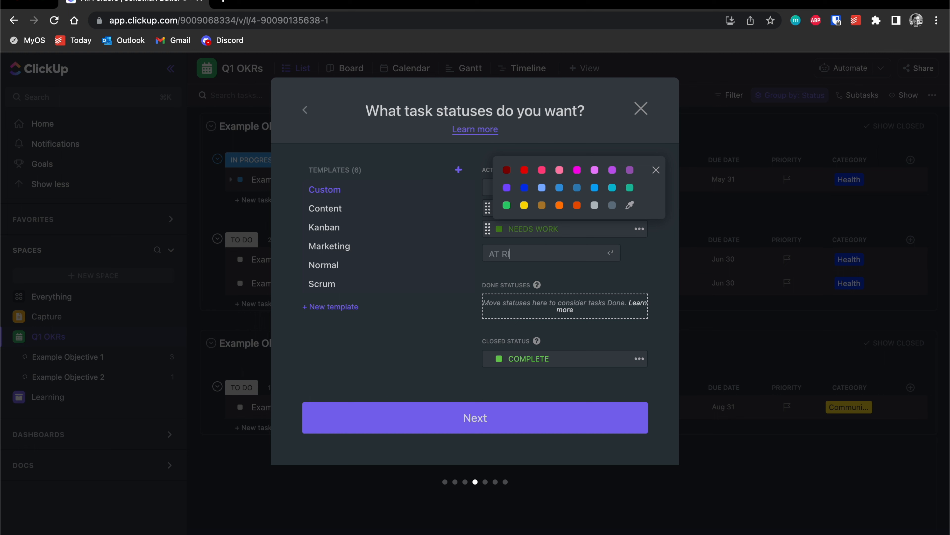
pyautogui.write('SK')
pyautogui.press('Return')
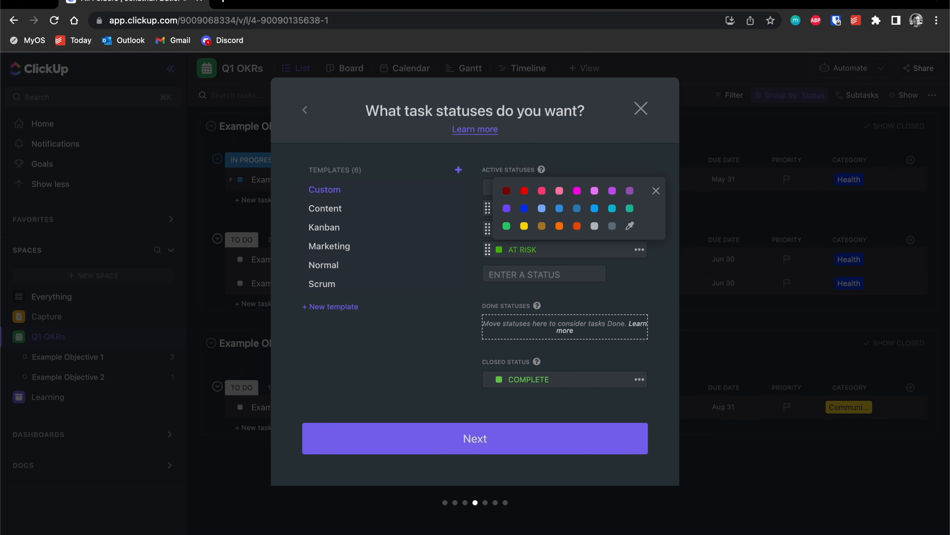
pyautogui.write('MISSED')
pyautogui.press('Return')
pyautogui.write("WON'T DO")
pyautogui.press('Return')
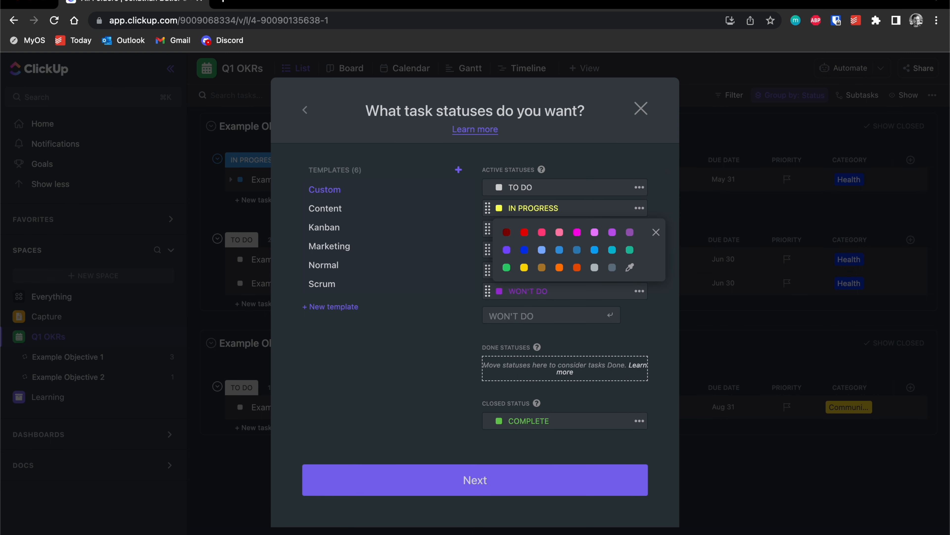
pyautogui.click(660, 288)
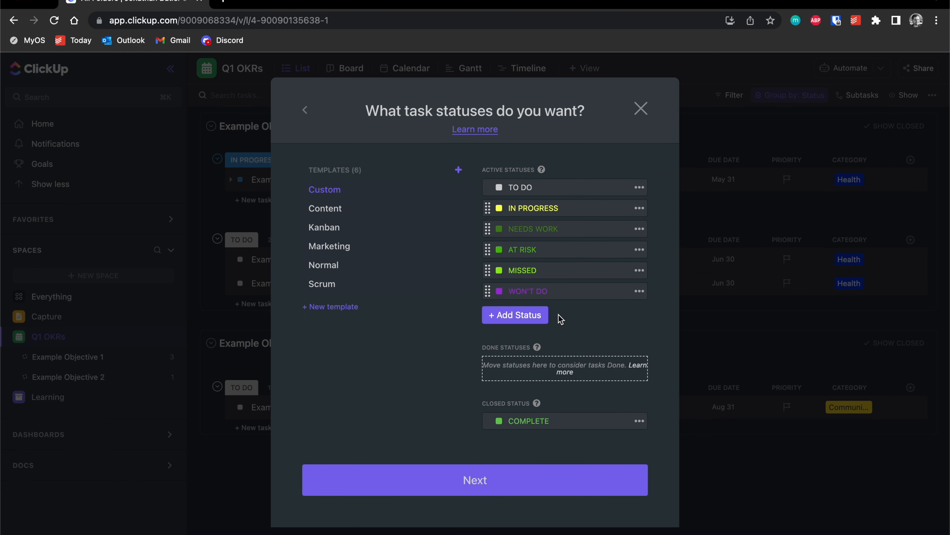
# Color the IN PROGRESS status green, NEEDS WORK orange and AT RISK red
pyautogui.click(500, 208)
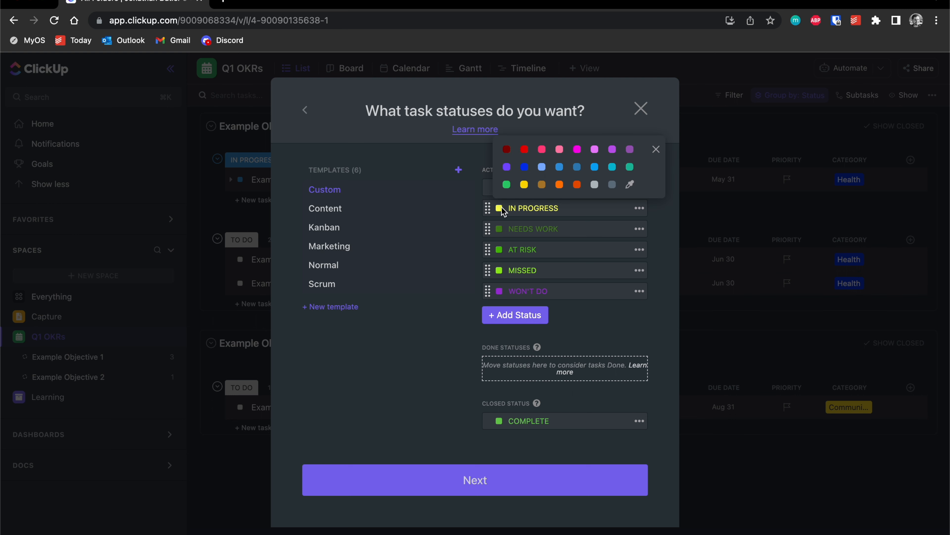
pyautogui.click(507, 185)
pyautogui.click(499, 229)
pyautogui.click(500, 229)
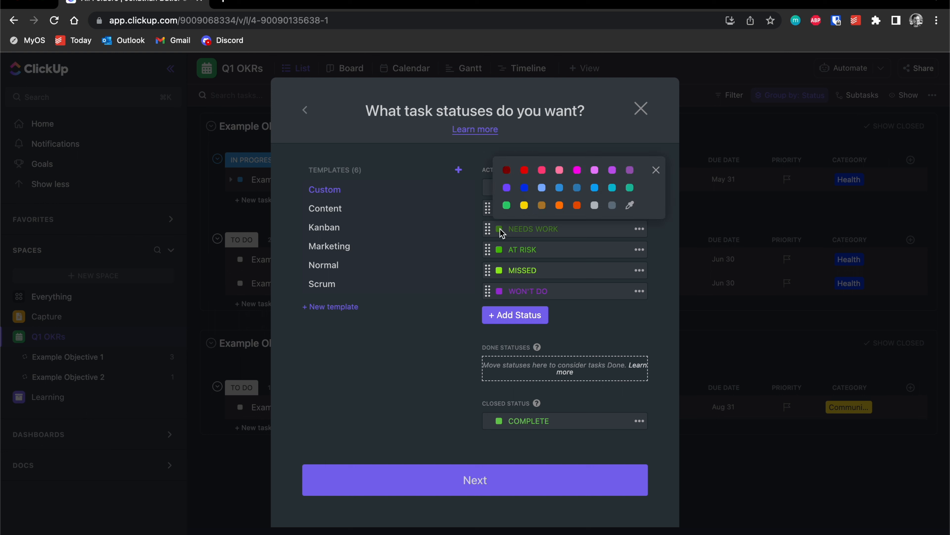
pyautogui.click(557, 207)
pyautogui.click(499, 249)
pyautogui.click(499, 249)
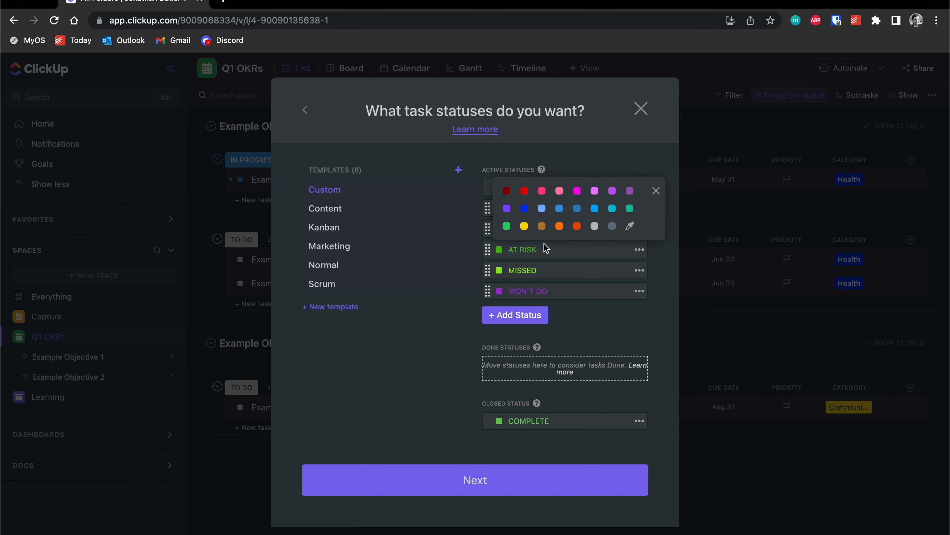
pyautogui.click(527, 194)
# Color the MISSED status dark red and the WON'T DO status dark grey
pyautogui.click(499, 270)
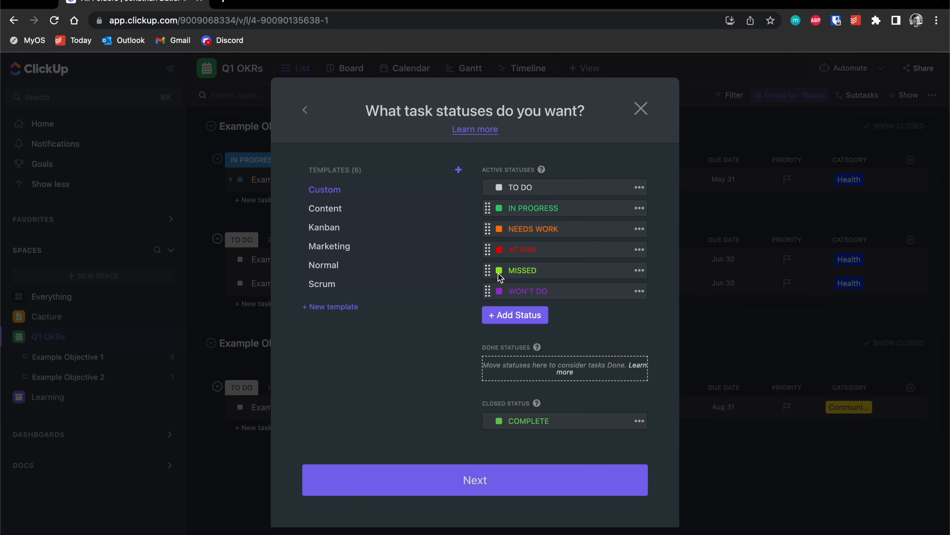
pyautogui.click(499, 269)
pyautogui.click(506, 211)
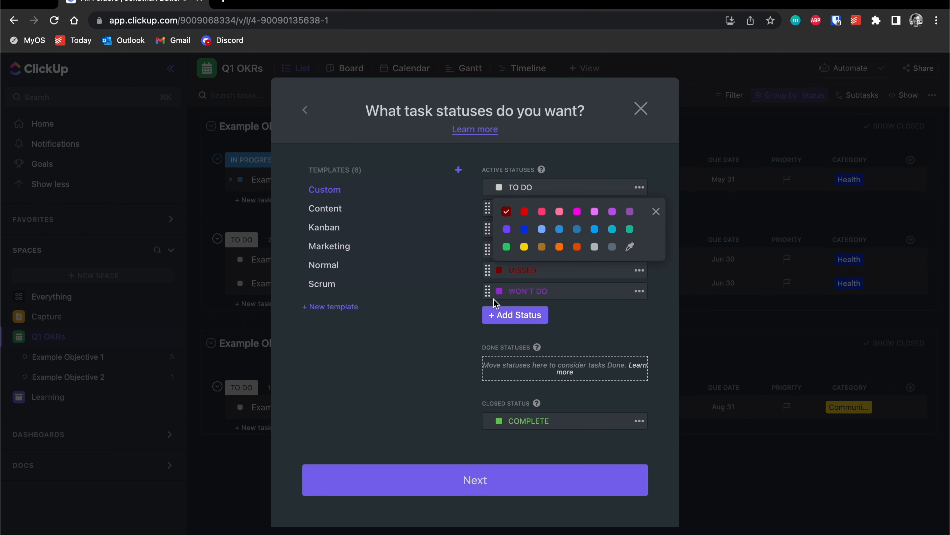
pyautogui.click(501, 297)
pyautogui.click(500, 291)
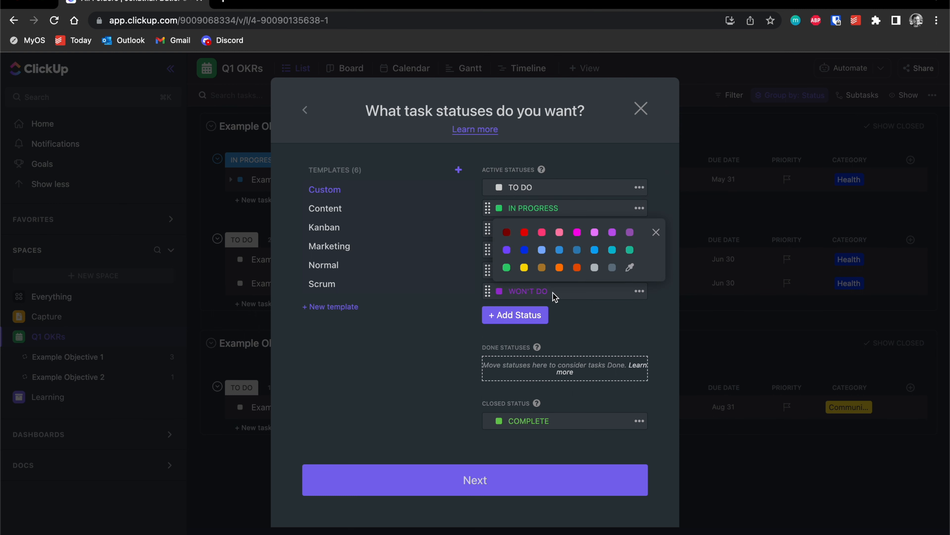
pyautogui.click(612, 267)
pyautogui.click(597, 384)
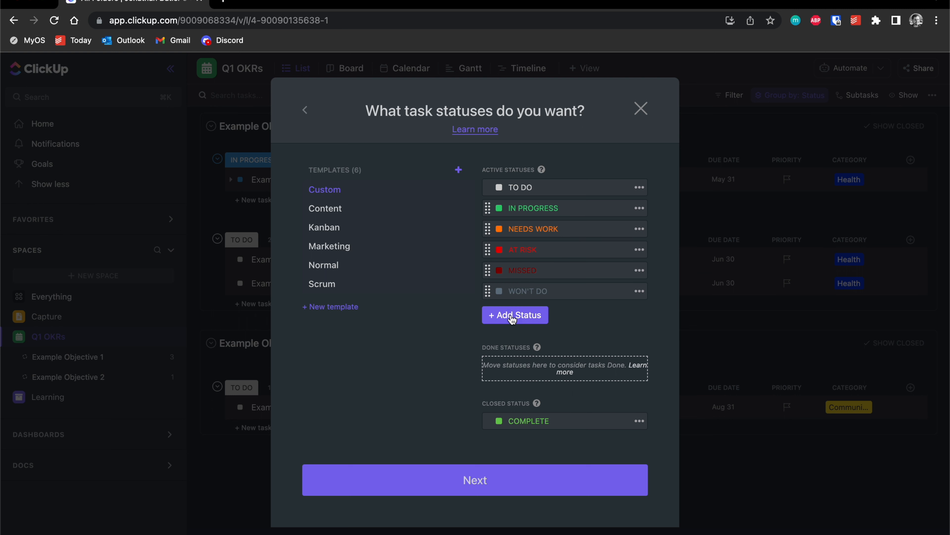
# Move the MISSED and WON'T DO statuses into the Done statuses group and accept the status setup
pyautogui.moveTo(488, 269); pyautogui.dragTo(487, 365)
pyautogui.moveTo(486, 270); pyautogui.dragTo(487, 324)
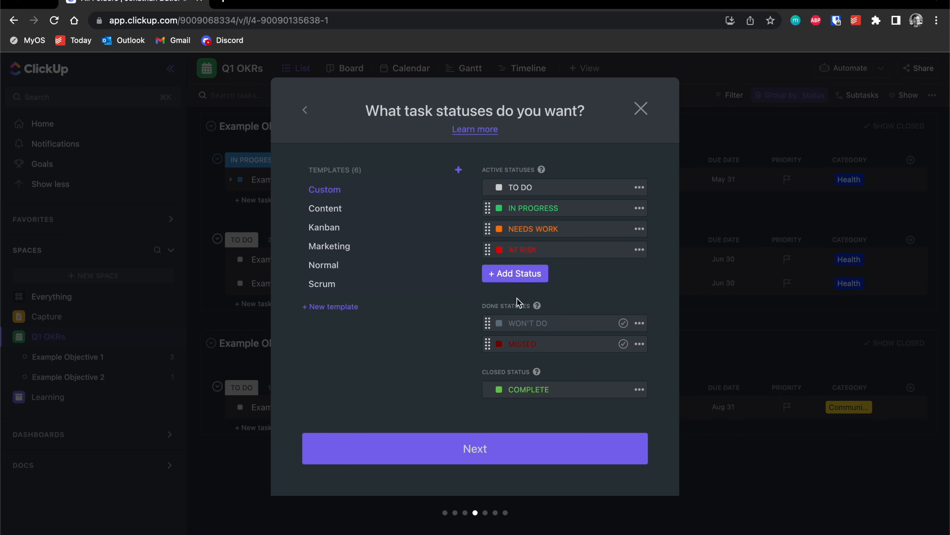
pyautogui.click(479, 447)
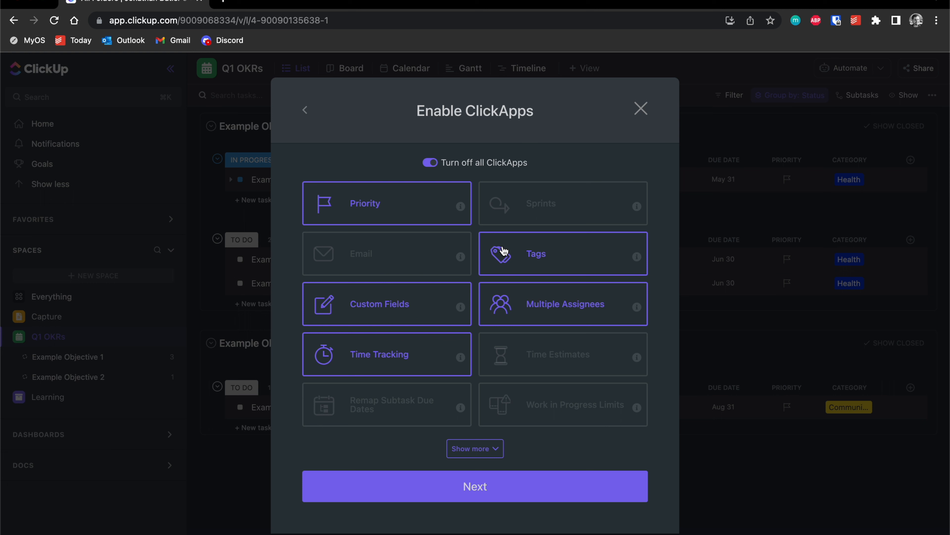
# Turn on all ClickApps at once for the new space and accept the selection
pyautogui.click(434, 166)
pyautogui.click(434, 165)
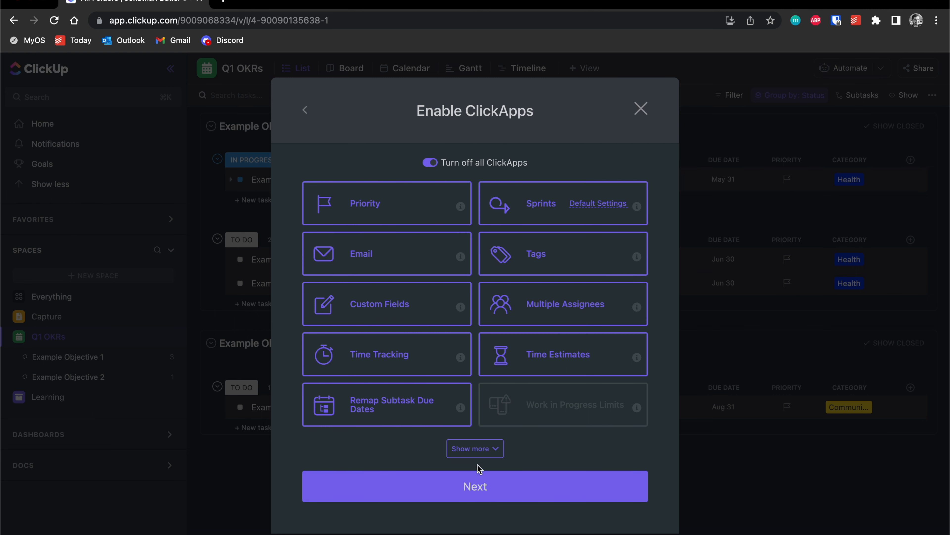
pyautogui.click(472, 485)
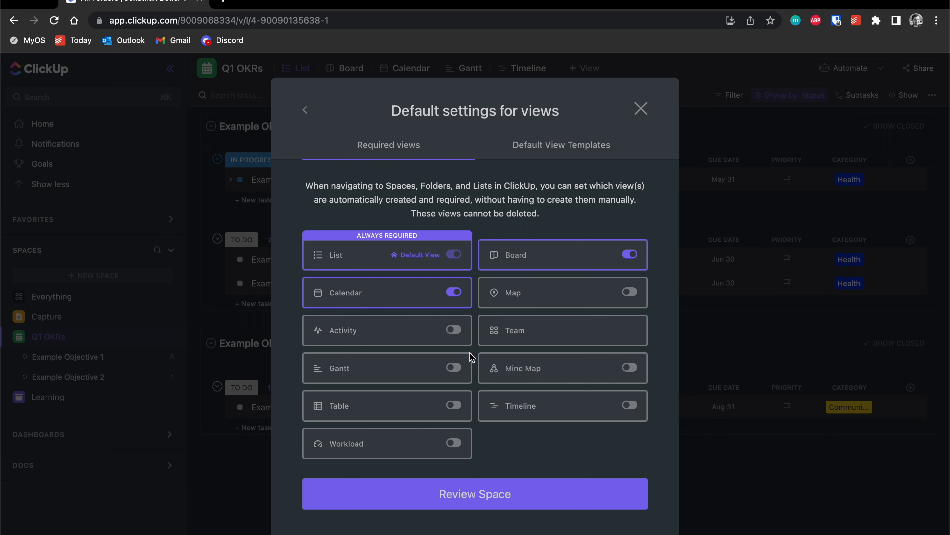
# Add Gantt, Timeline and Table to the required views and create the Q2 OKRs space
pyautogui.click(453, 368)
pyautogui.click(630, 404)
pyautogui.click(454, 406)
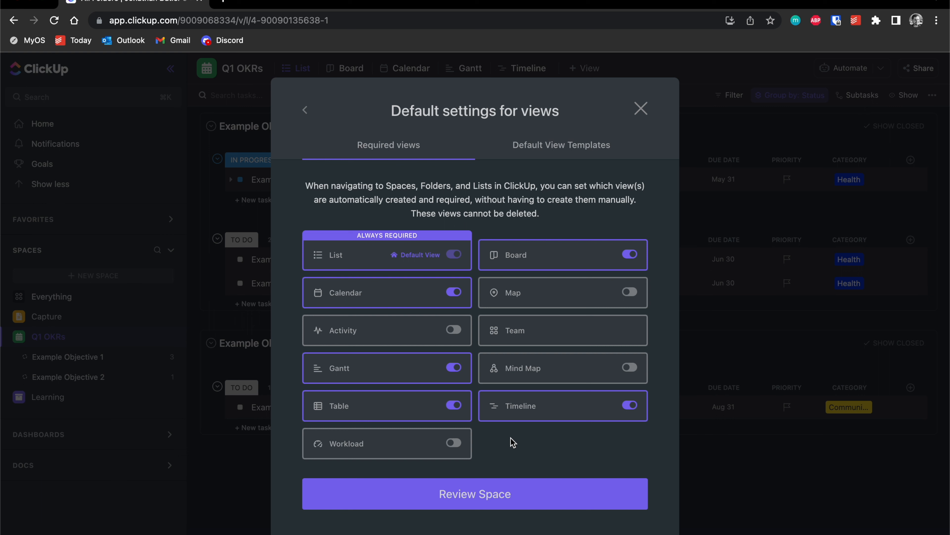
pyautogui.click(495, 499)
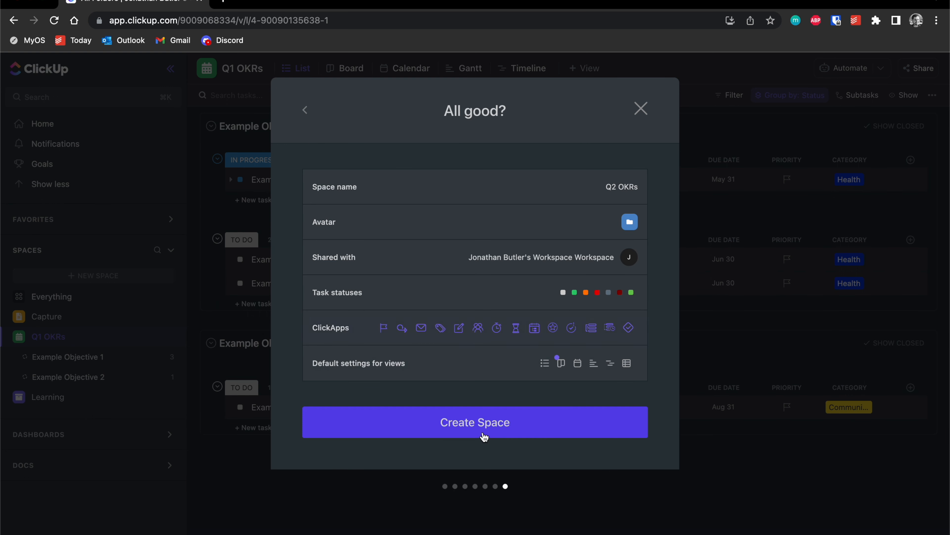
pyautogui.click(471, 433)
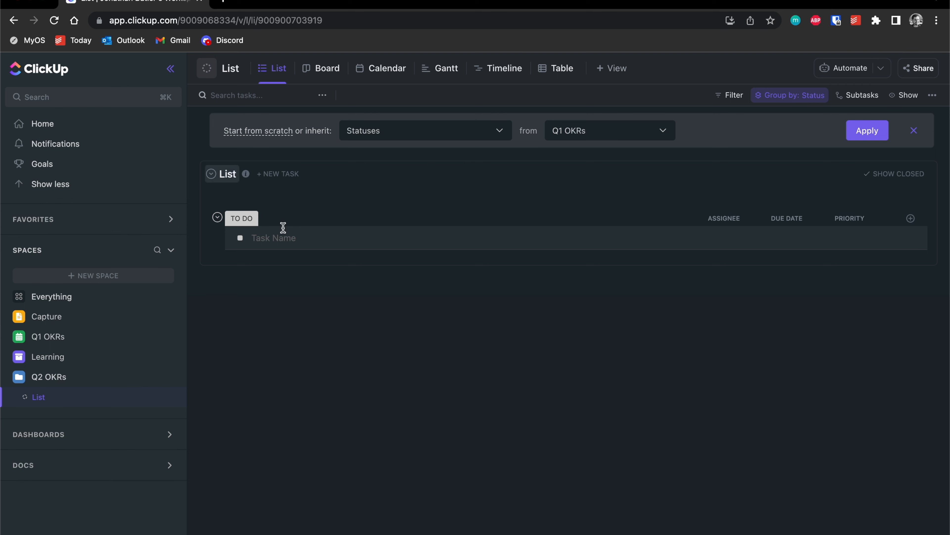
# Create the task Example Key Result 5 under Example Objective 1 in the Q1 OKRs space, due February 25, 2023
pyautogui.click(53, 337)
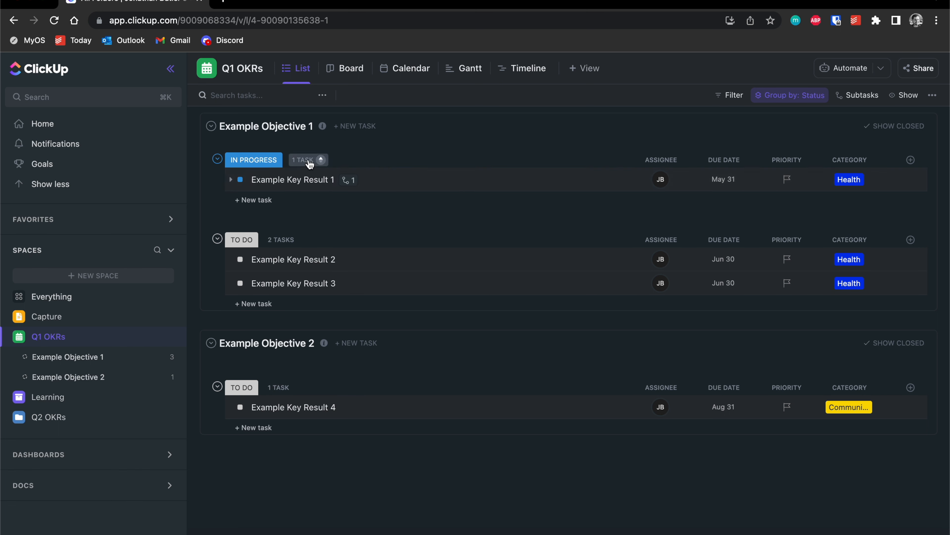
pyautogui.click(355, 128)
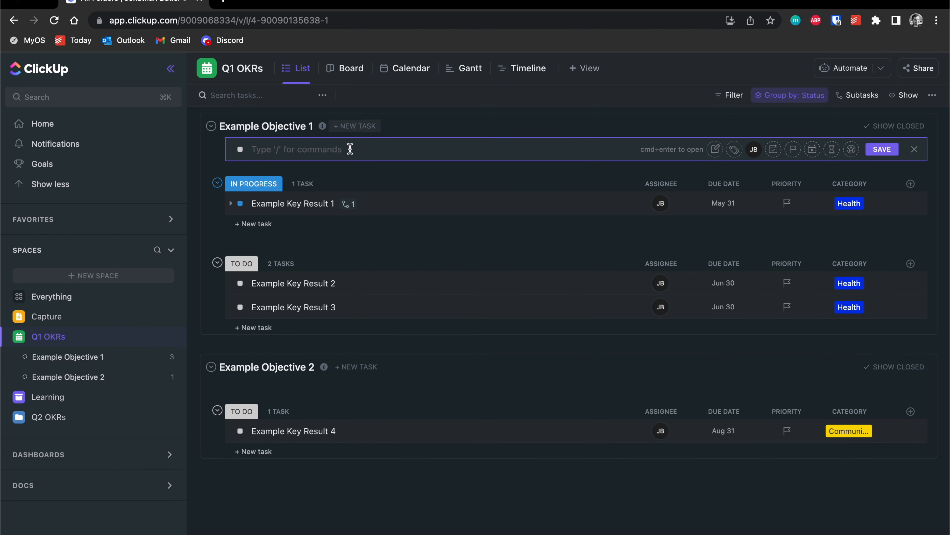
pyautogui.write('E')
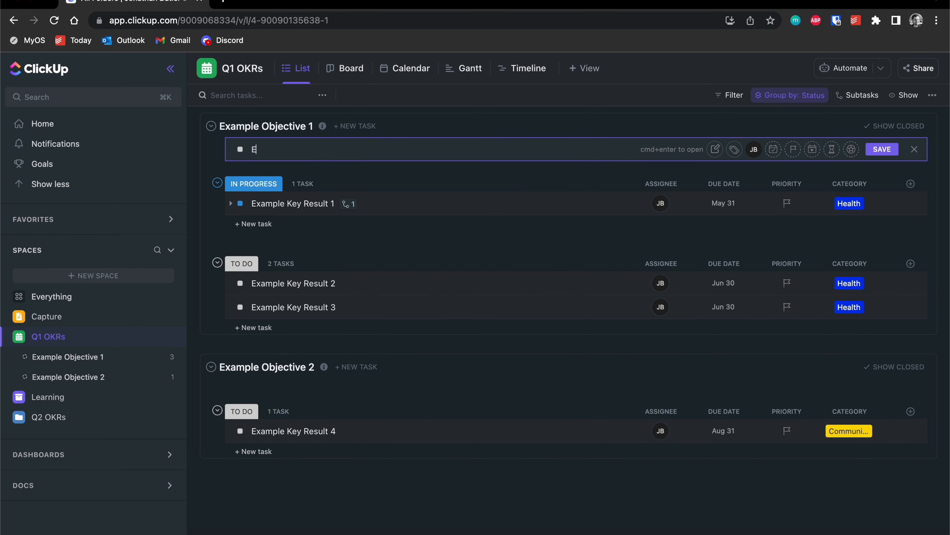
pyautogui.write('xample Key Result 5')
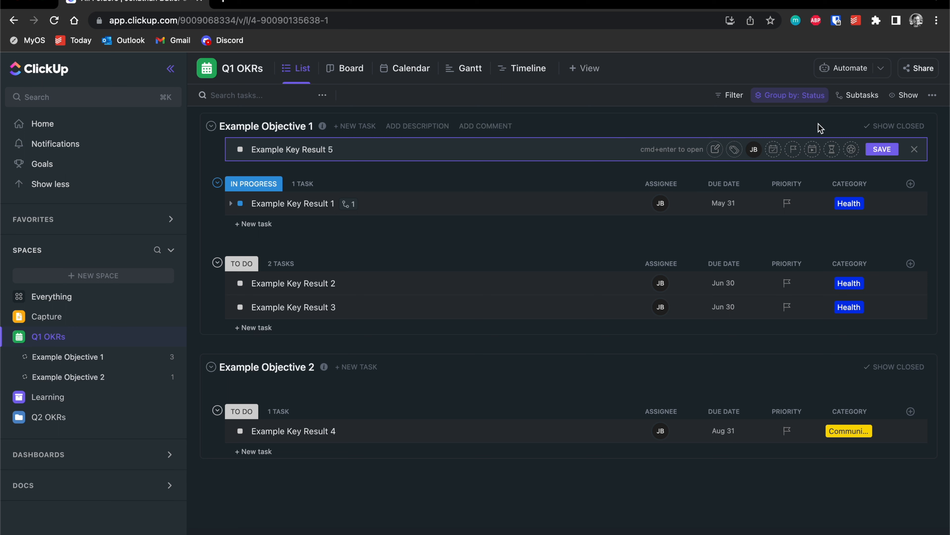
pyautogui.click(773, 149)
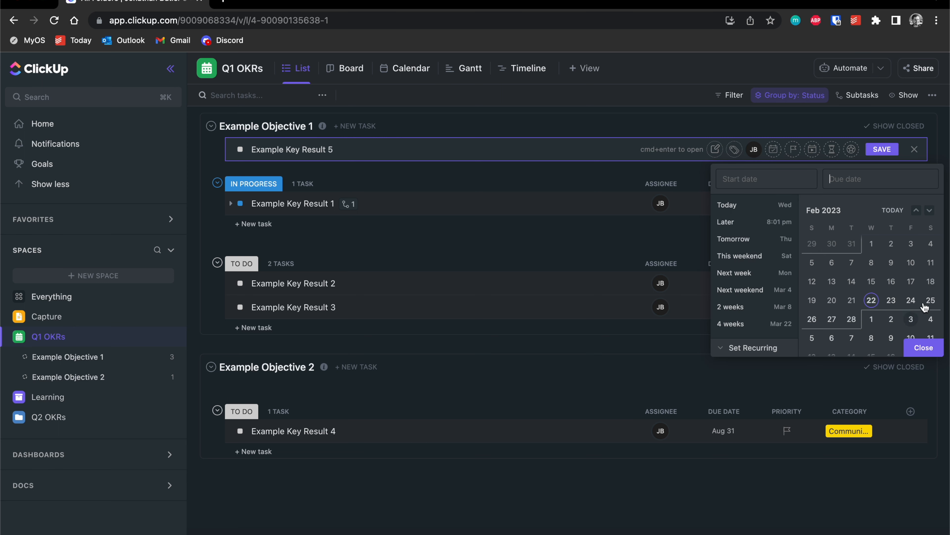
pyautogui.click(930, 300)
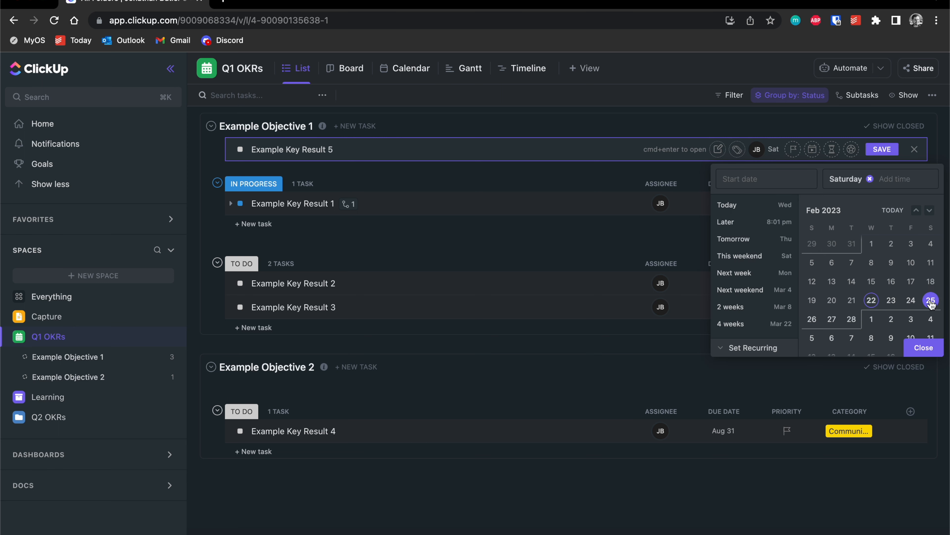
pyautogui.click(884, 151)
pyautogui.click(884, 152)
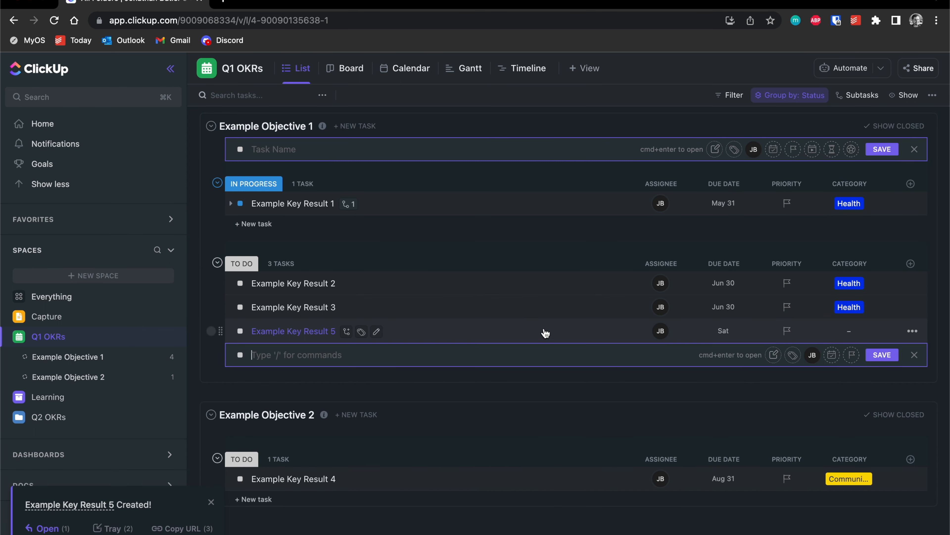
# Advance Example Key Result 5 through the IN PROGRESS and NEEDS WORK statuses, mark it complete and close the task
pyautogui.click(599, 332)
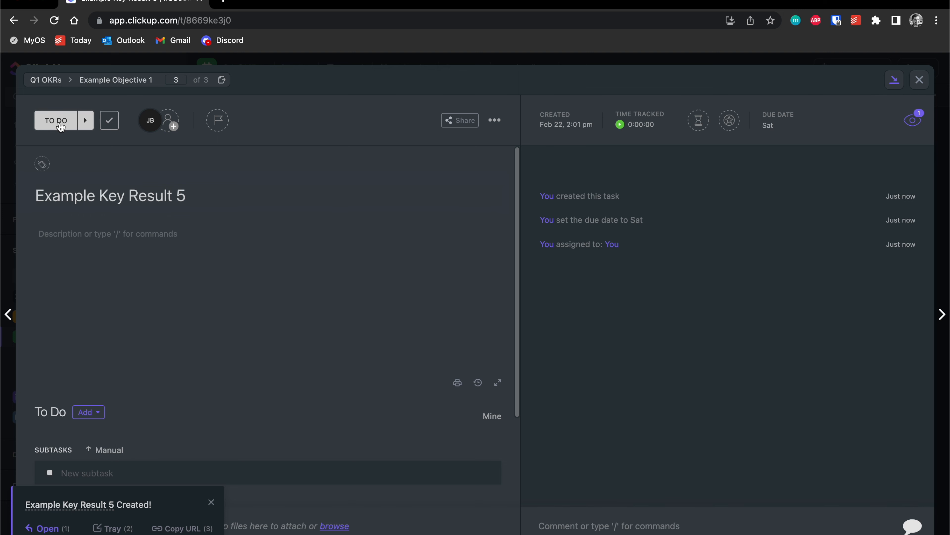
pyautogui.click(86, 120)
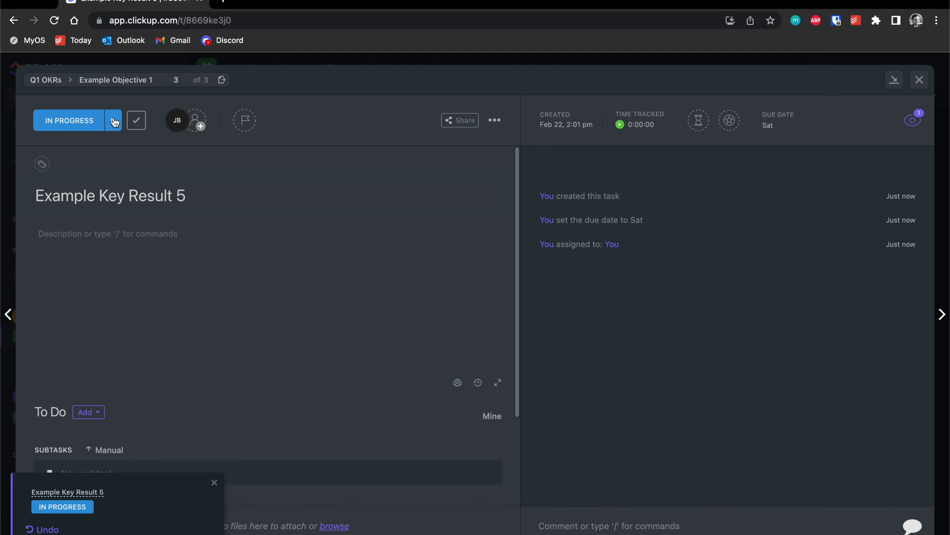
pyautogui.click(113, 124)
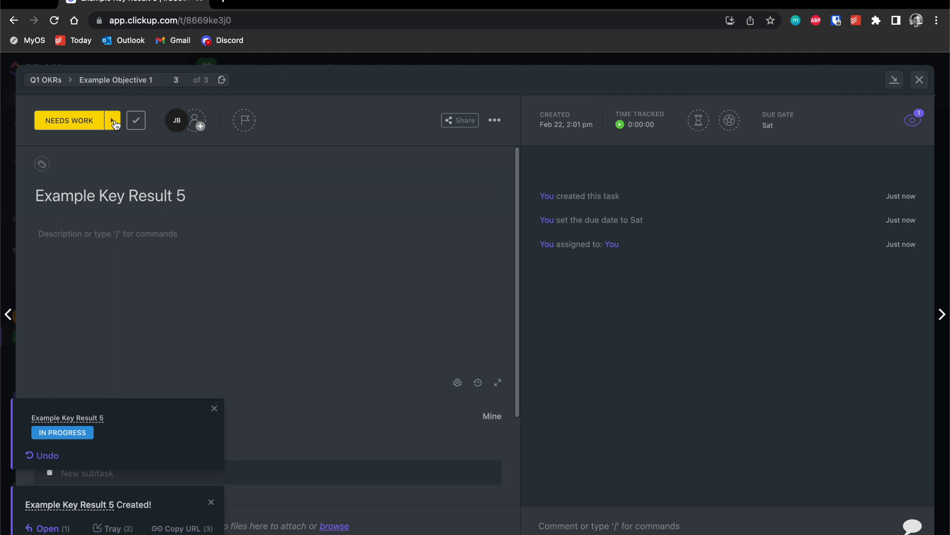
pyautogui.click(137, 121)
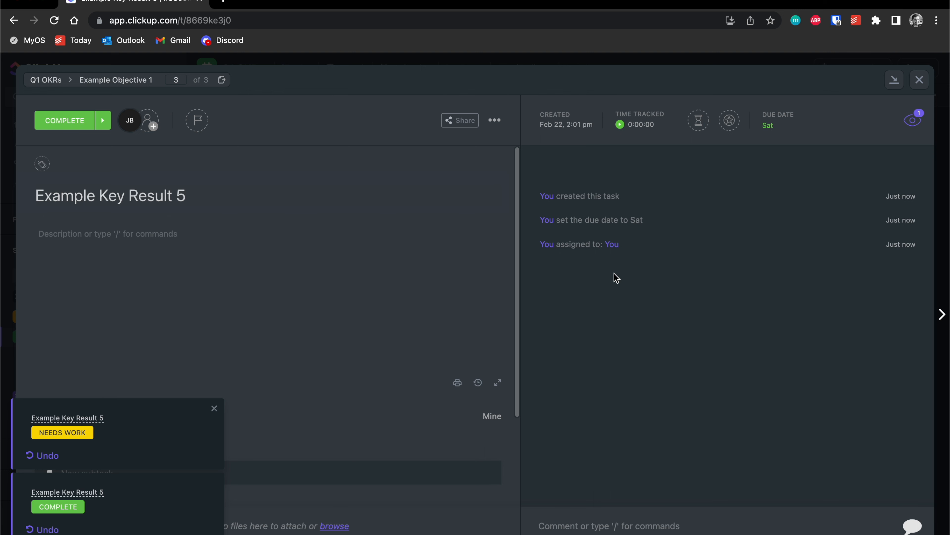
pyautogui.click(208, 268)
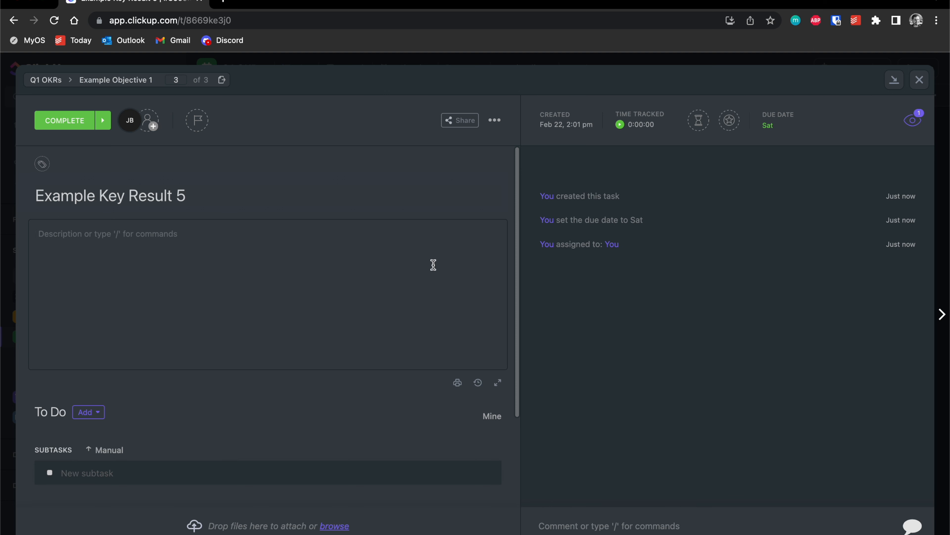
pyautogui.click(921, 82)
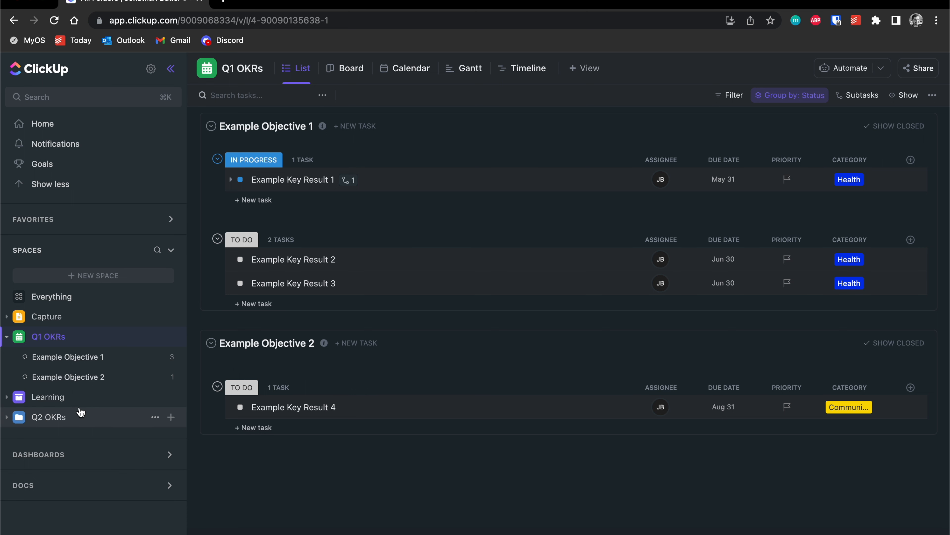
# Add a task named Really cool course to the OPEN column of the Learning list's board and move it to REVIEW
pyautogui.click(81, 397)
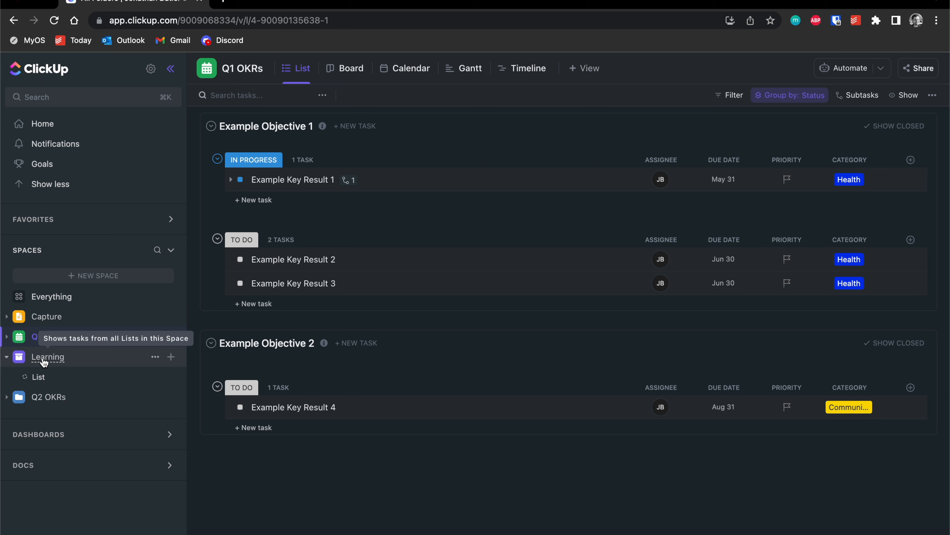
pyautogui.click(38, 376)
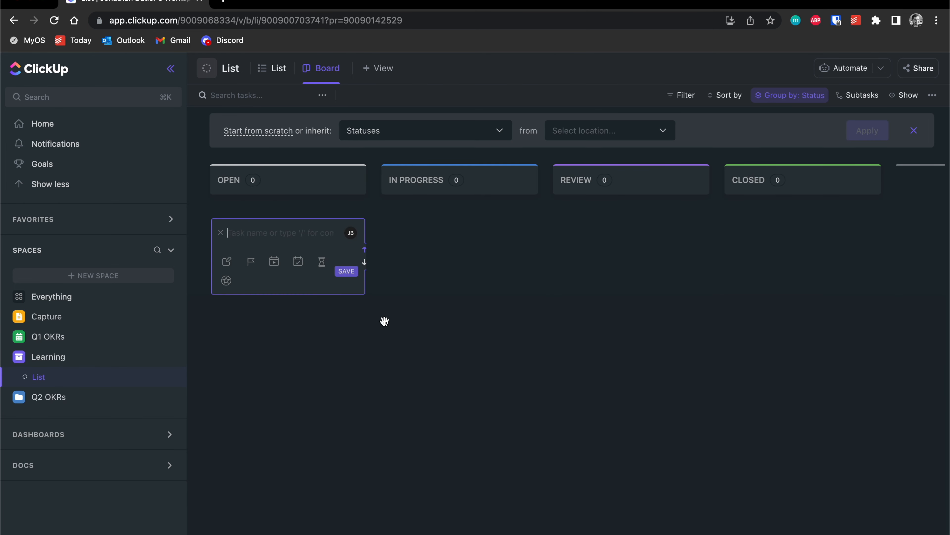
pyautogui.click(340, 337)
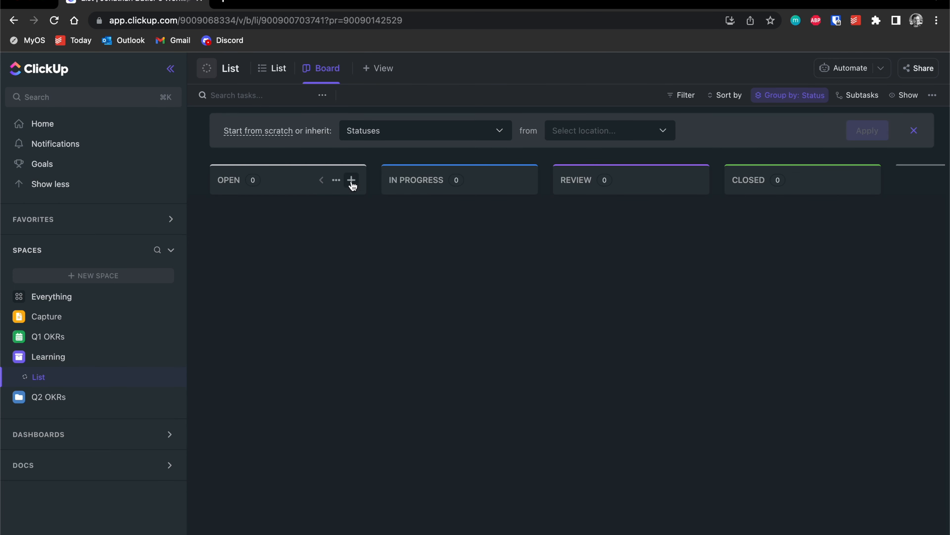
pyautogui.click(351, 180)
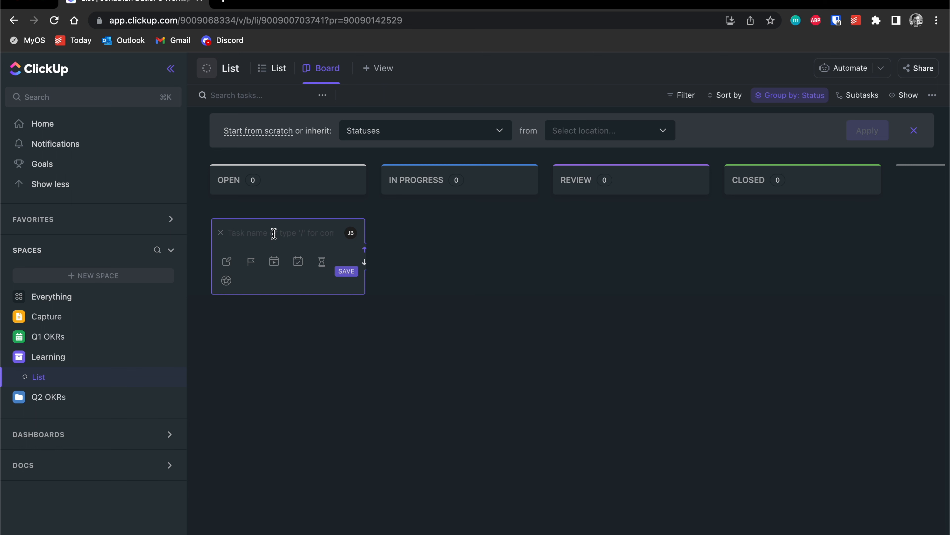
pyautogui.write('Really cool sou')
pyautogui.press('BackSpace')
pyautogui.write('course')
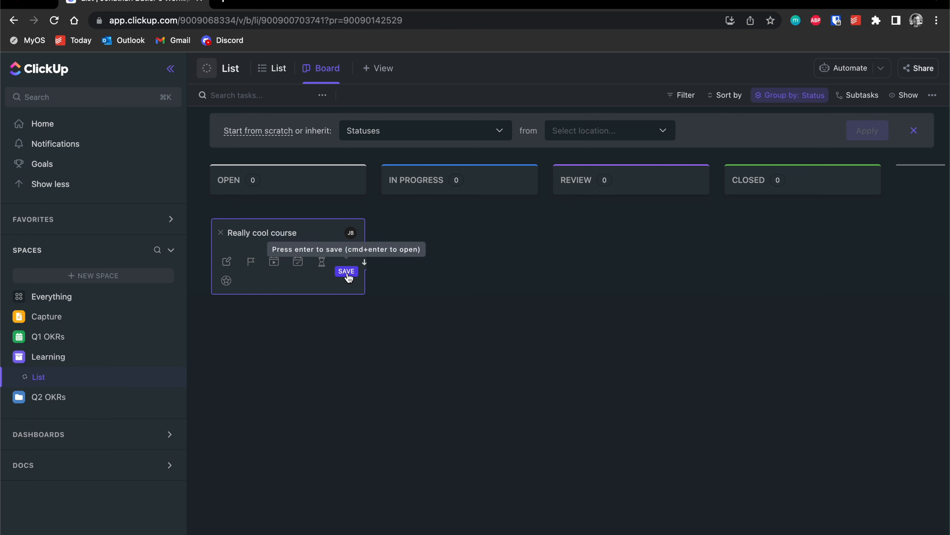
pyautogui.click(346, 271)
pyautogui.moveTo(303, 252); pyautogui.dragTo(631, 245)
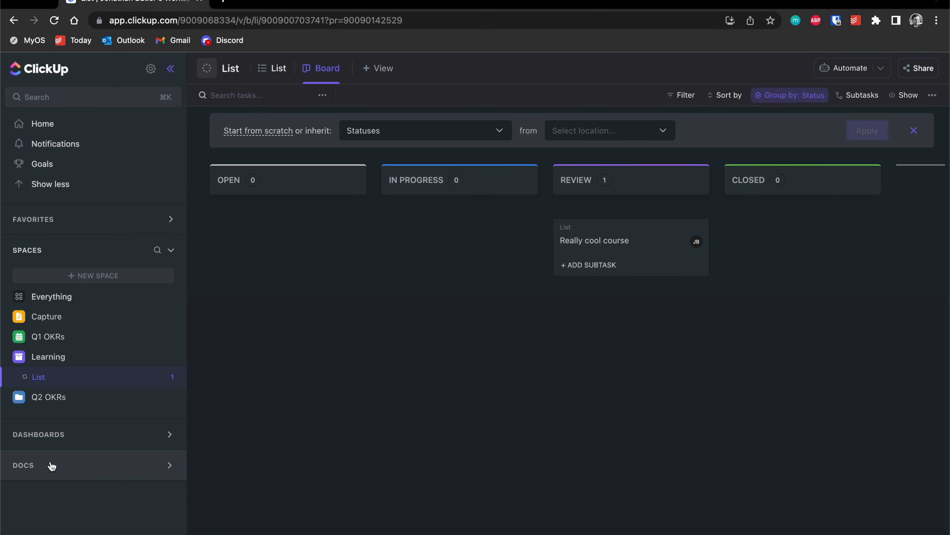
# Create a new doc titled Really cool new note from the list of all docs
pyautogui.click(22, 470)
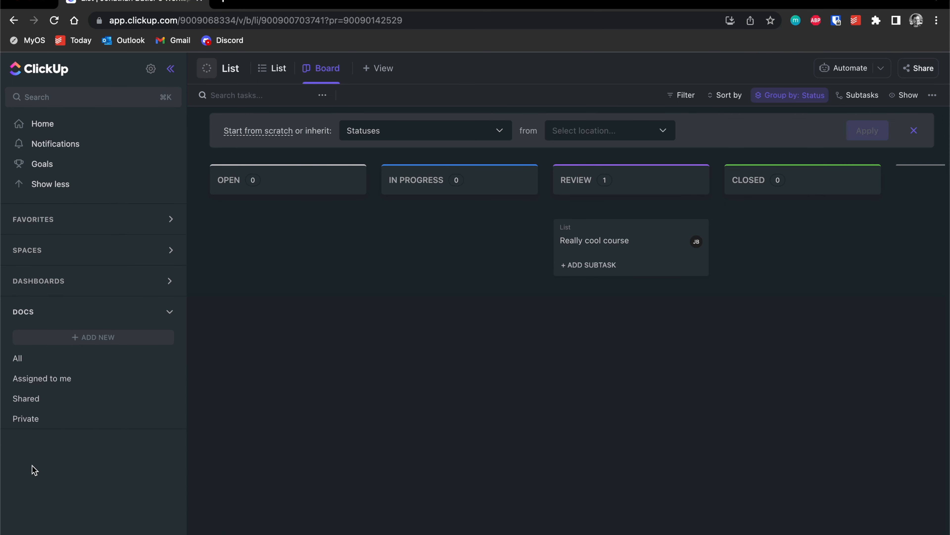
pyautogui.click(31, 360)
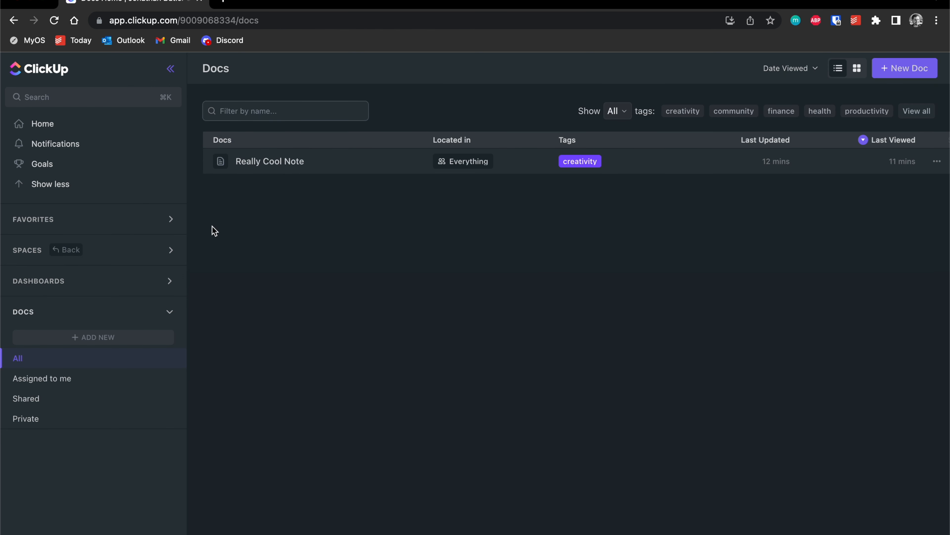
pyautogui.click(101, 341)
pyautogui.click(333, 174)
pyautogui.write('Reall')
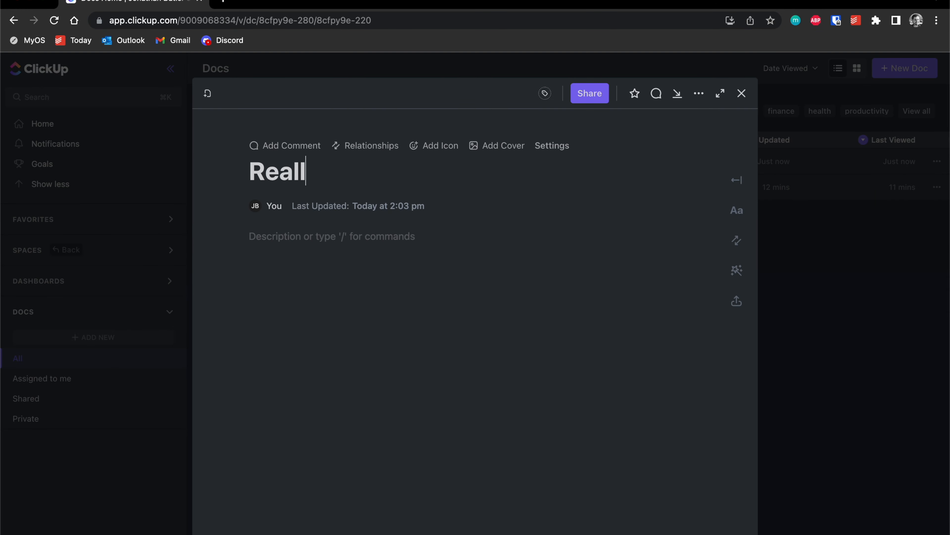
pyautogui.write('y cool new note')
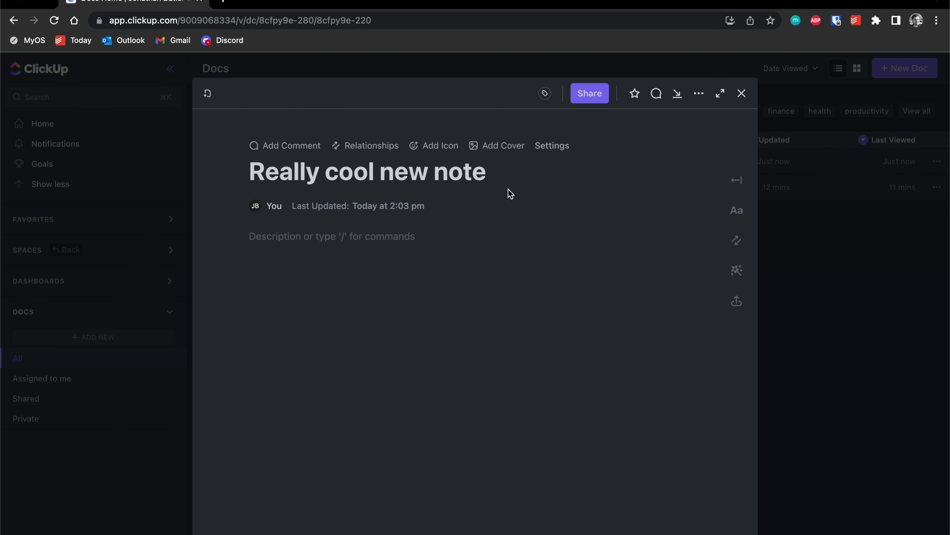
# Tag the new note with community, close it and filter the docs list by that tag
pyautogui.click(545, 93)
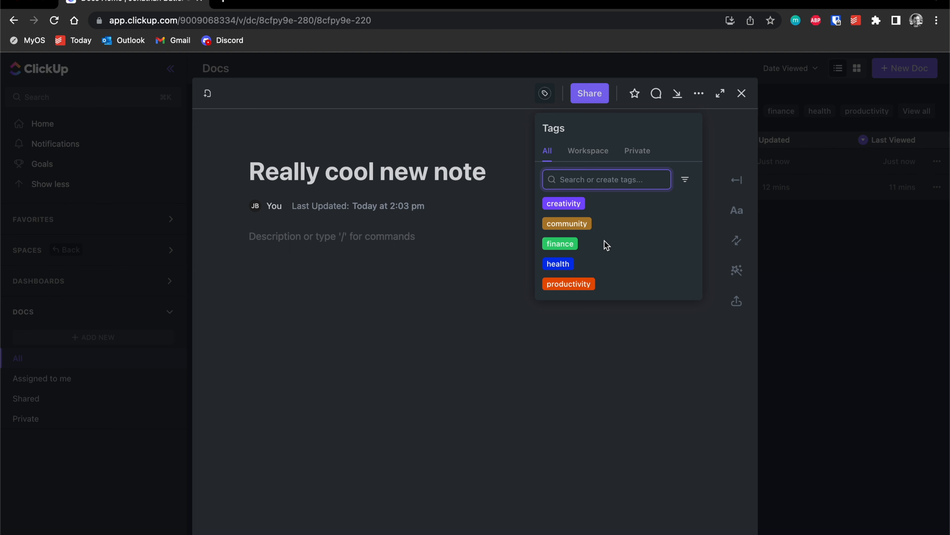
pyautogui.click(564, 227)
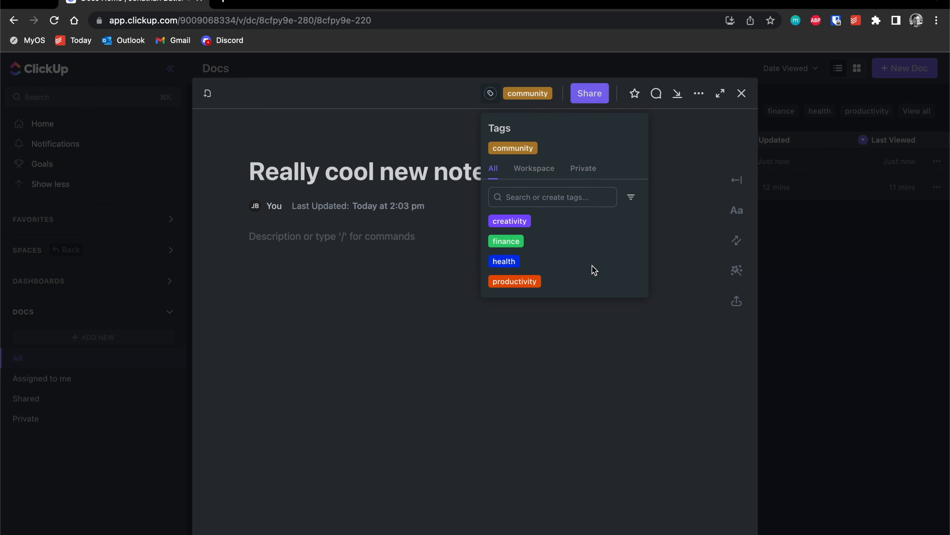
pyautogui.click(515, 389)
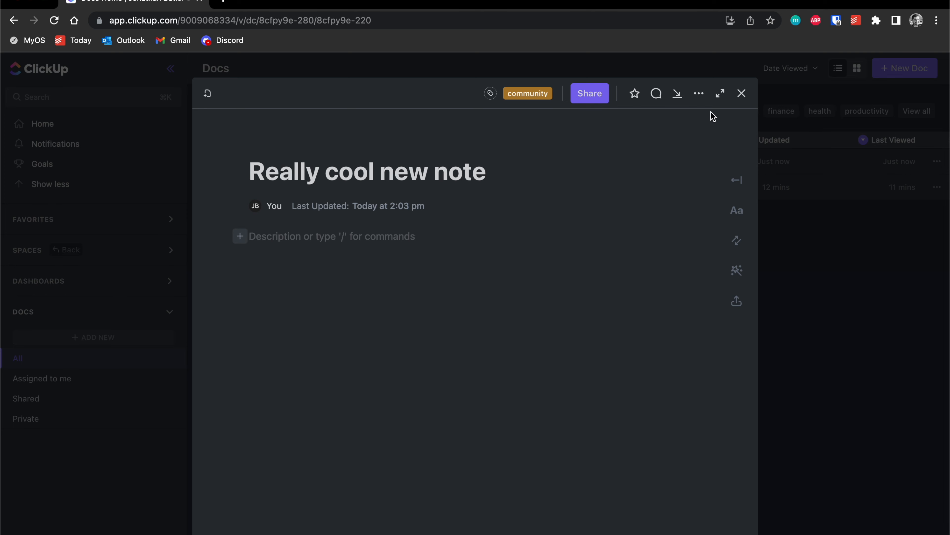
pyautogui.click(743, 94)
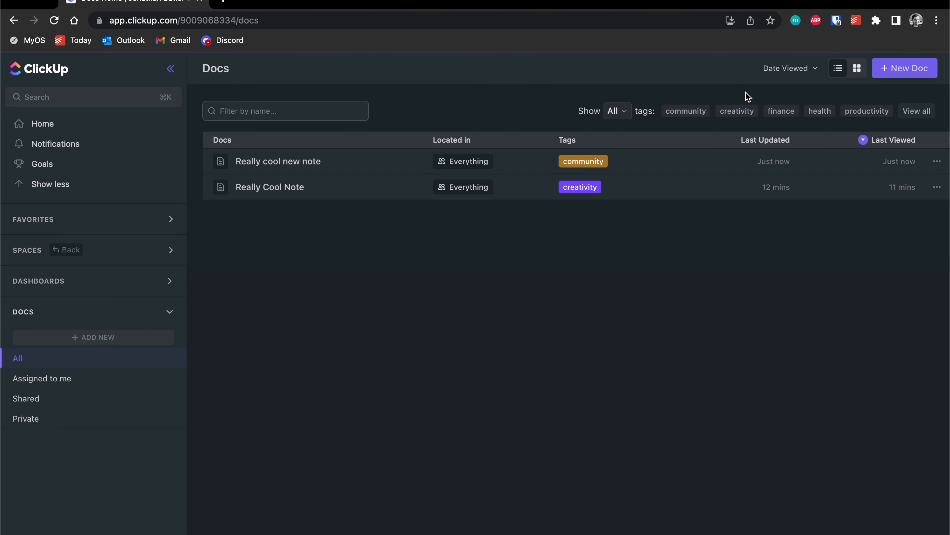
pyautogui.click(684, 112)
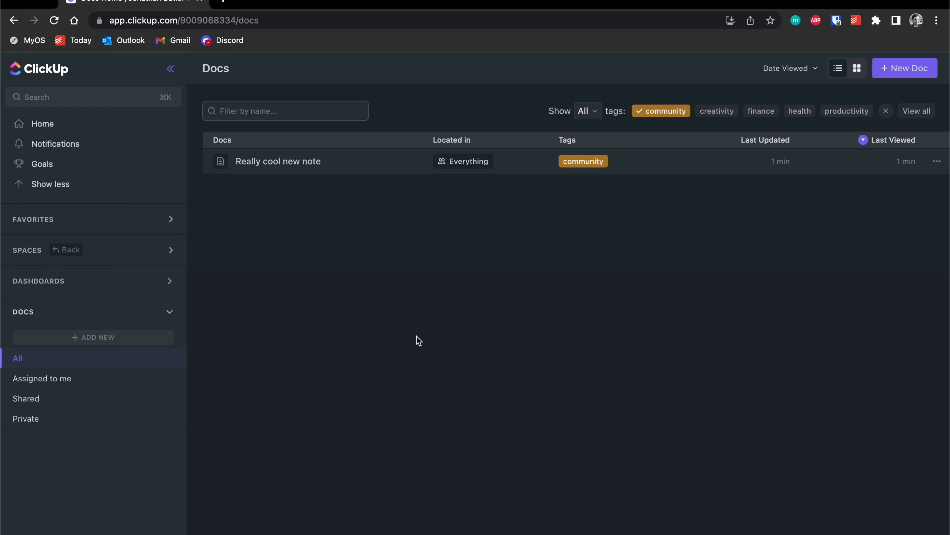
# Mark the Record new video reminder as completed in today's work on the Home page
pyautogui.click(56, 126)
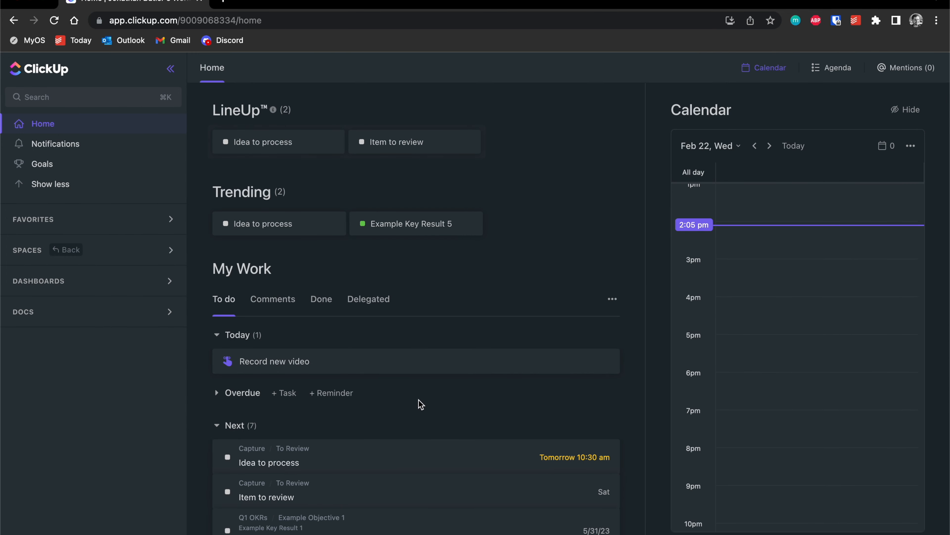
pyautogui.scroll(-3, 383, 422)
pyautogui.scroll(-3, 382, 422)
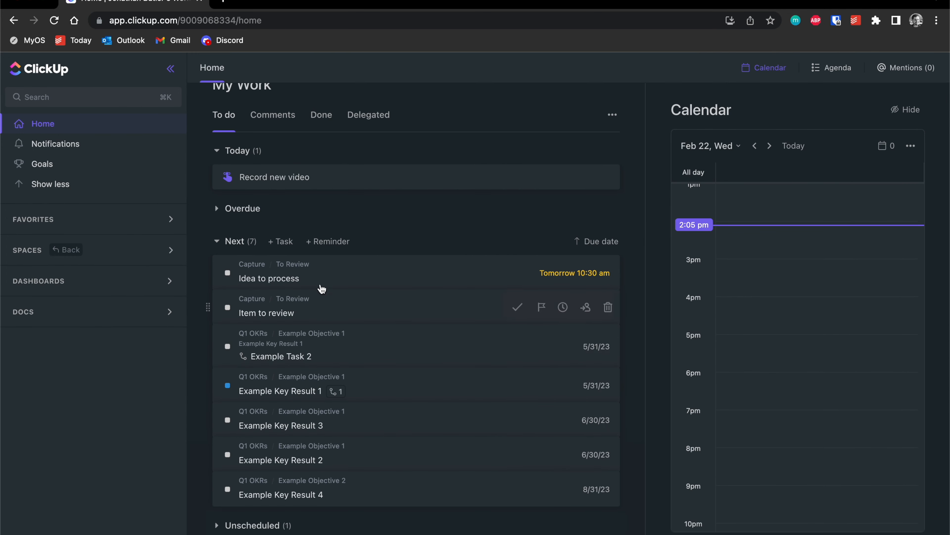
pyautogui.scroll(3, 367, 365)
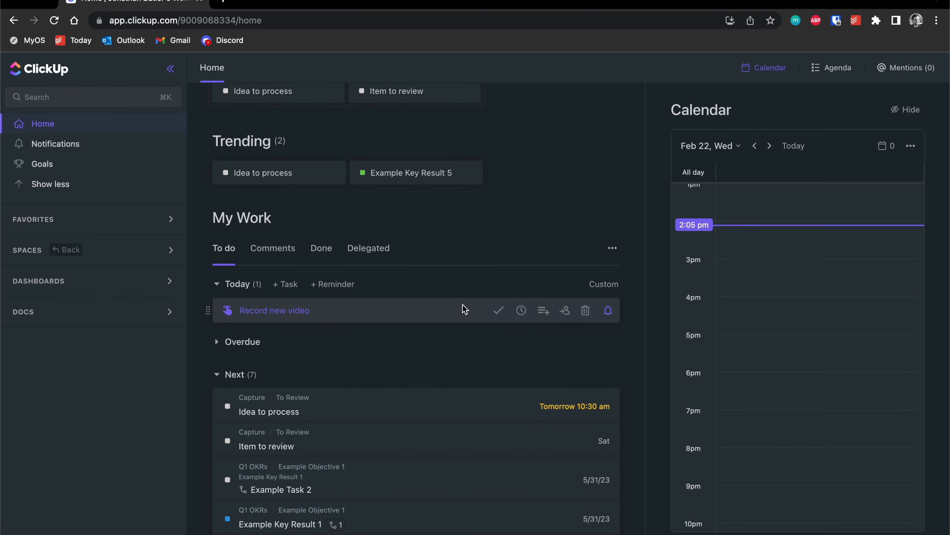
pyautogui.click(498, 311)
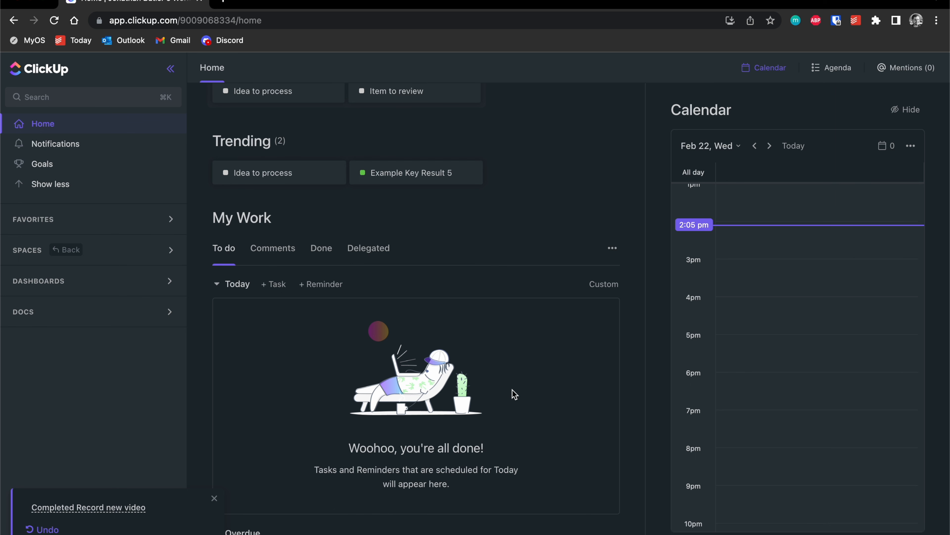
# View the Idea to process task from the Home calendar for February 23 and close its details
pyautogui.click(769, 145)
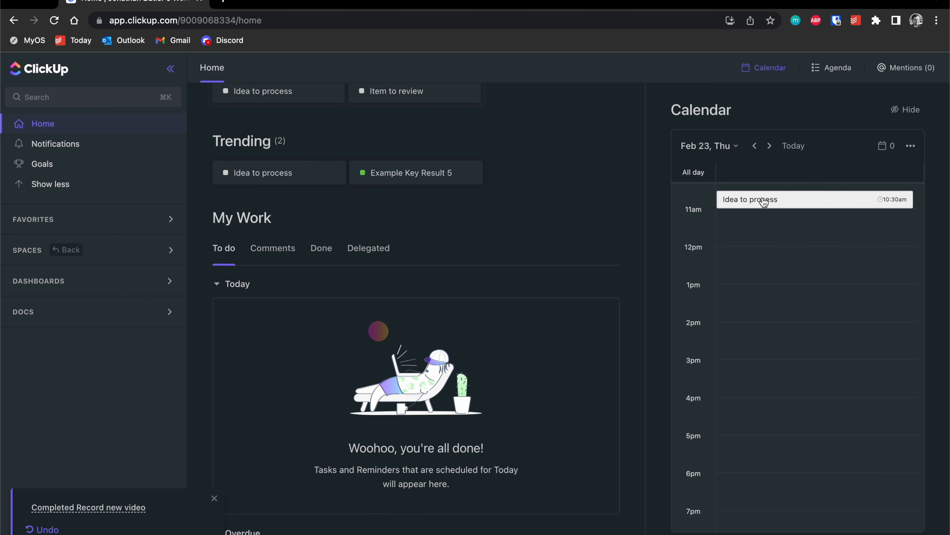
pyautogui.click(772, 200)
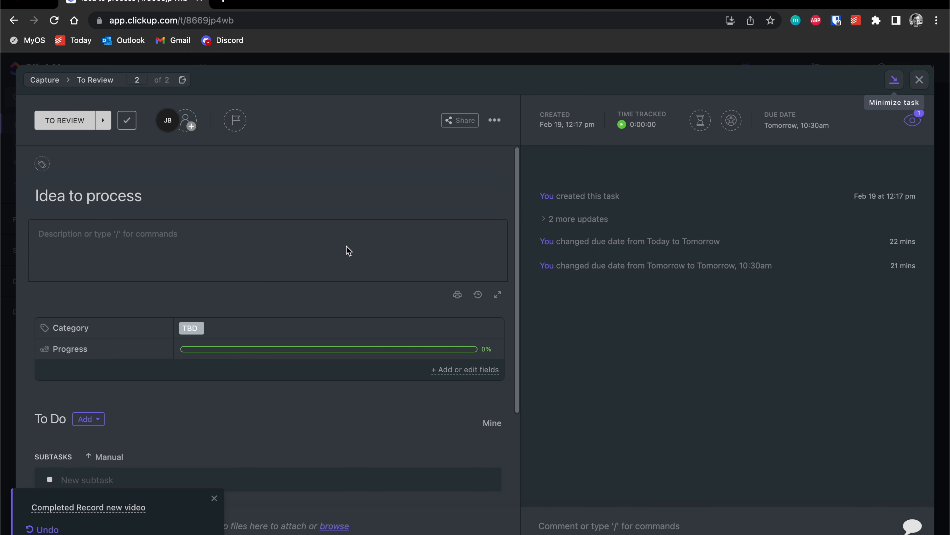
pyautogui.click(920, 79)
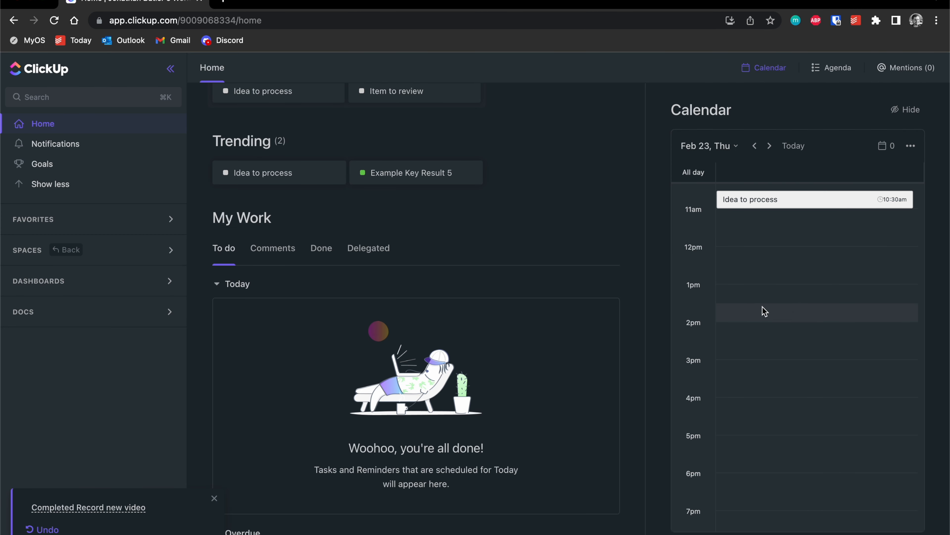